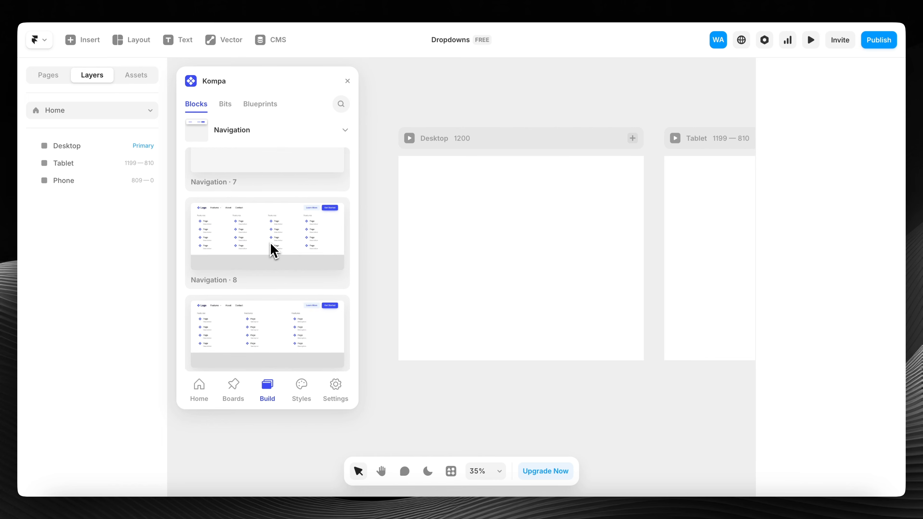
scroll(280, 320, down, 3)
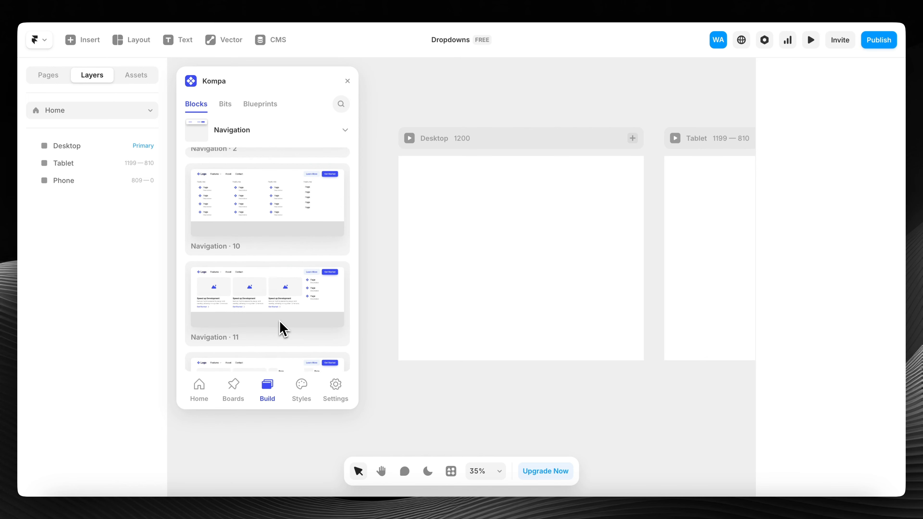
- Scroll through the Kompa Navigation block thumbnails to pick a navigation bar
scroll(281, 322, up, 10)
- Insert Navigation · 2 into the Desktop frame and set its width to Fill (1fr)
drag(242, 271, 512, 176)
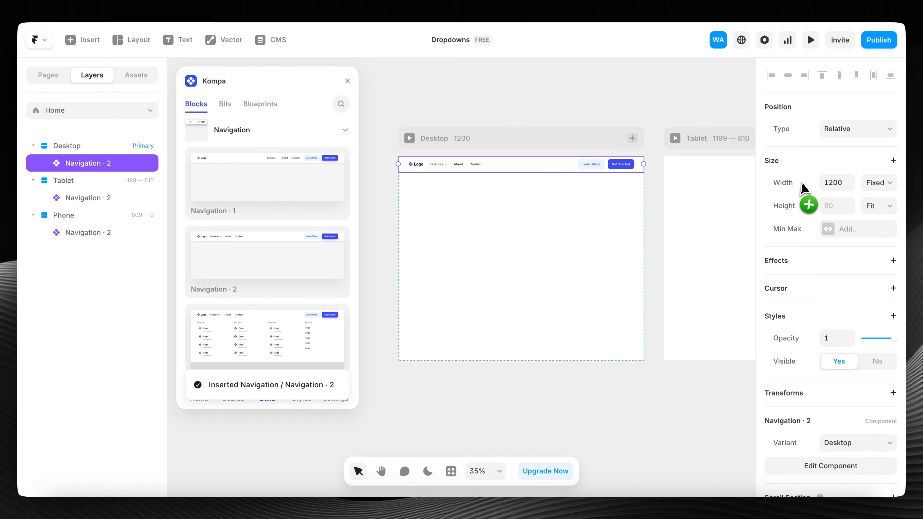
click(874, 184)
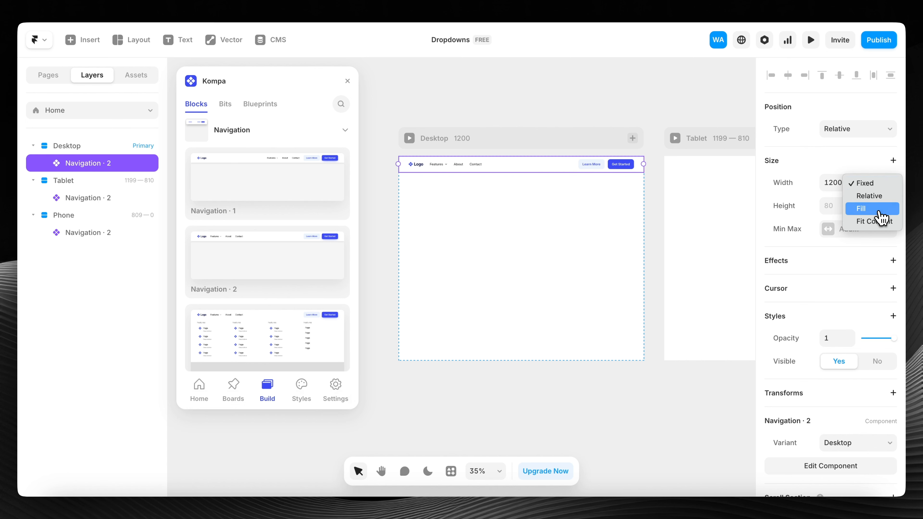
click(872, 209)
scroll(530, 178, right, 6)
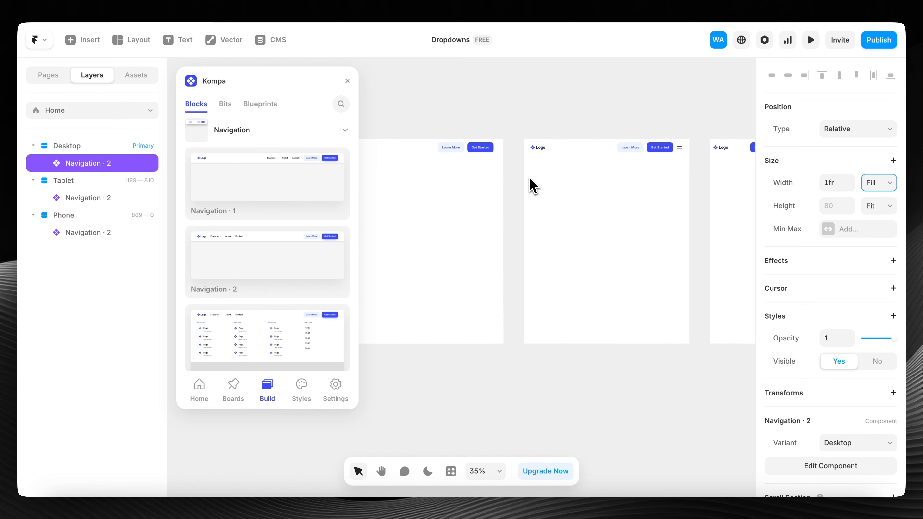
scroll(530, 178, left, 6)
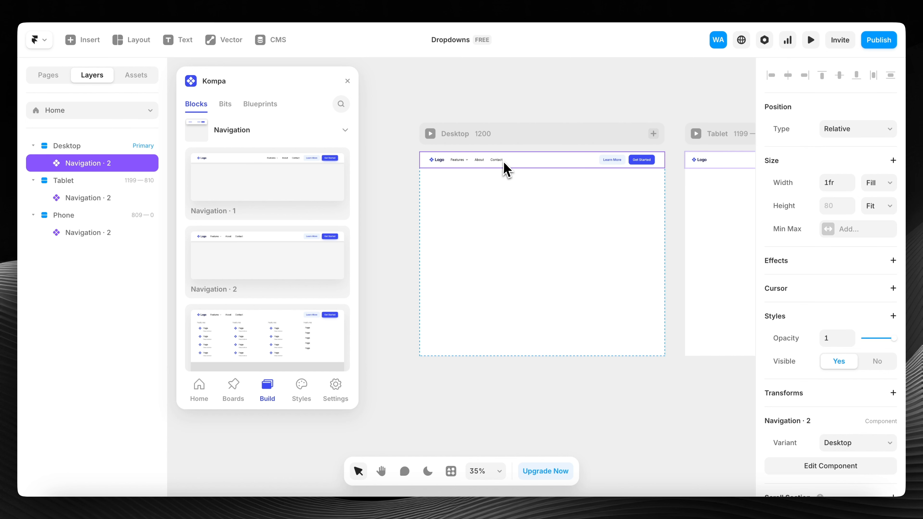
- Unlink the Navigation · 2 instance and select its Desktop variant
double_click(545, 169)
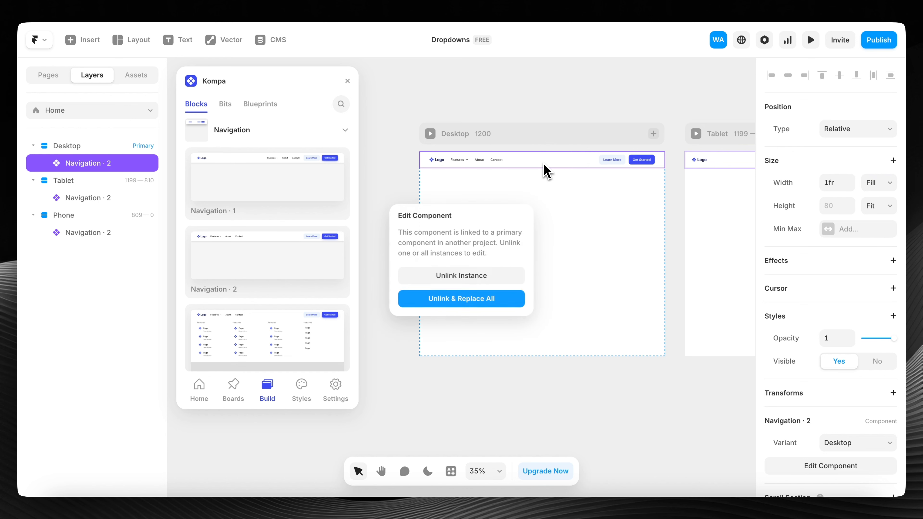
click(480, 275)
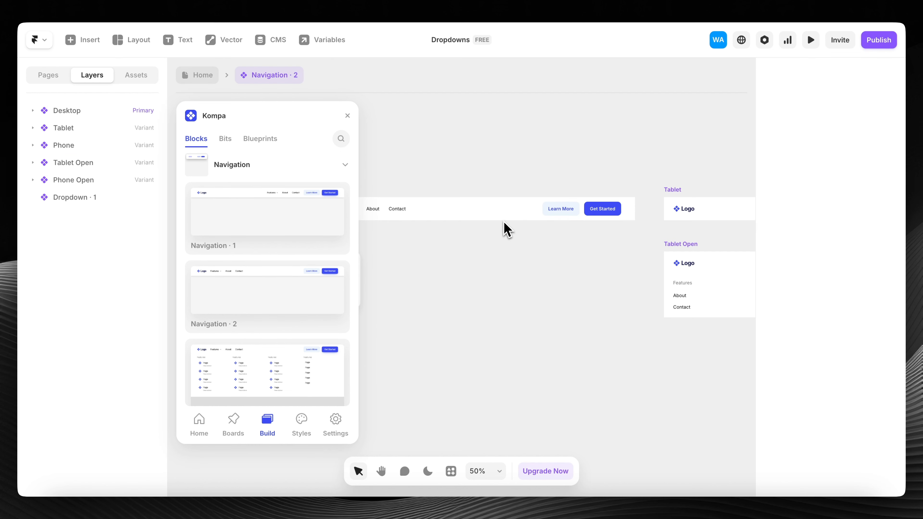
click(436, 188)
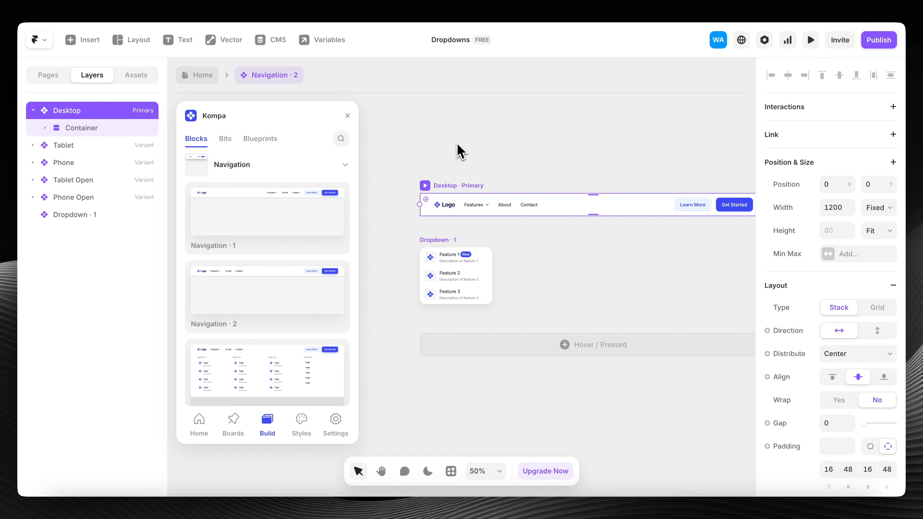
scroll(457, 144, right, 2)
click(528, 117)
- Select the Dropdown · 1 component to inspect it
scroll(527, 117, down, 4)
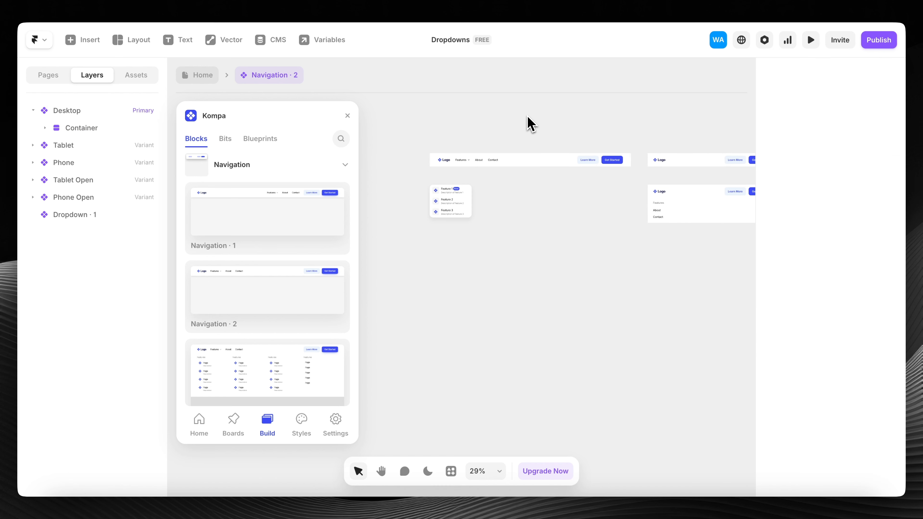
scroll(527, 117, right, 1)
scroll(431, 217, up, 5)
scroll(484, 207, down, 4)
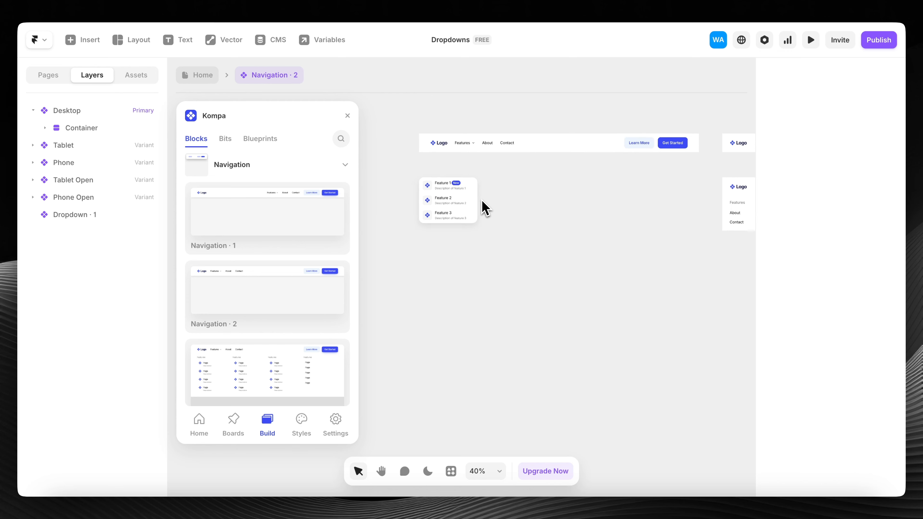
scroll(499, 197, up, 3)
scroll(517, 173, left, 2)
click(430, 208)
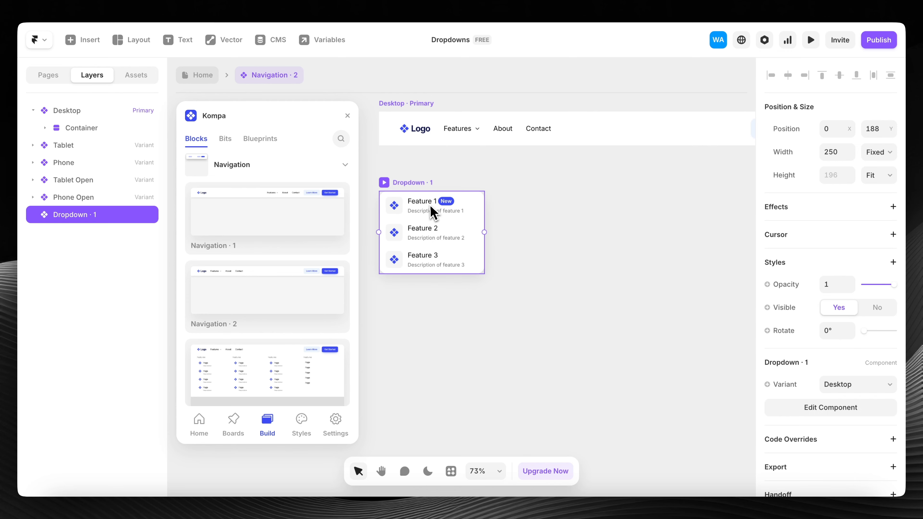
- Select the Features nav link to inspect its hover overlay
scroll(431, 210, left, 1)
scroll(431, 212, down, 2)
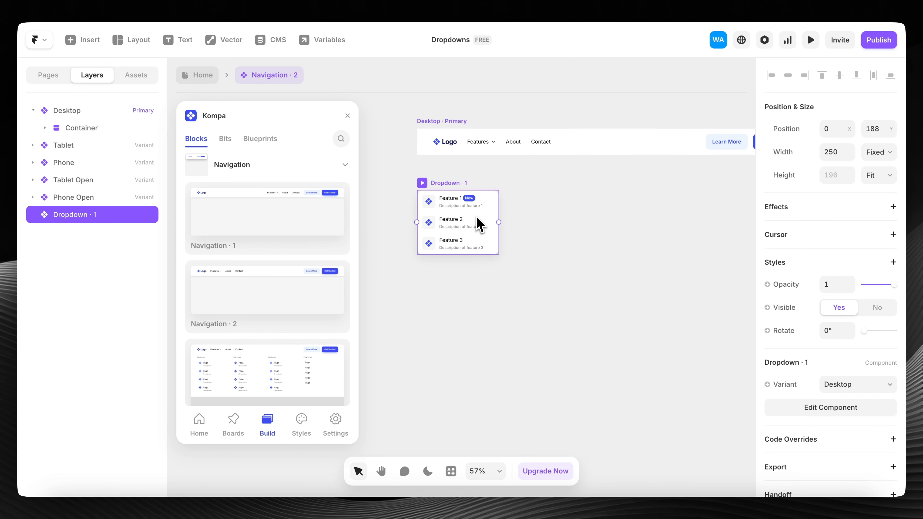
scroll(470, 221, down, 1)
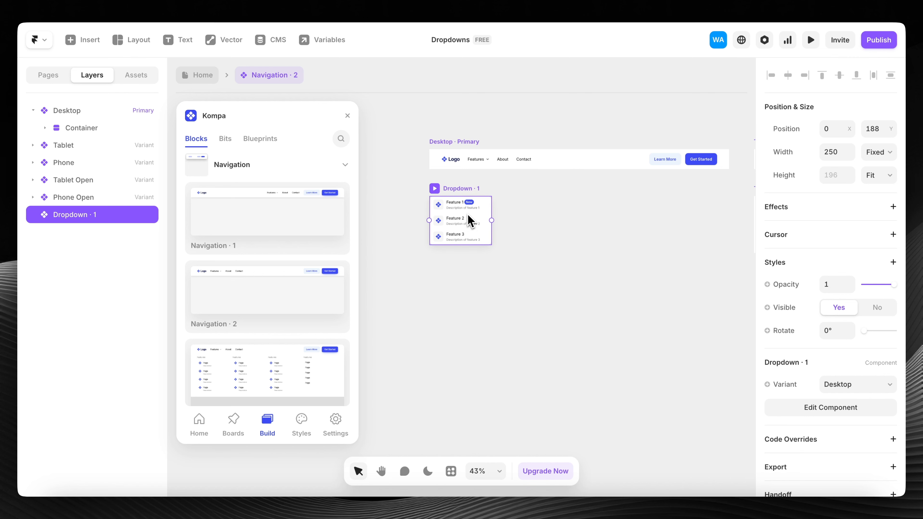
scroll(469, 217, up, 1)
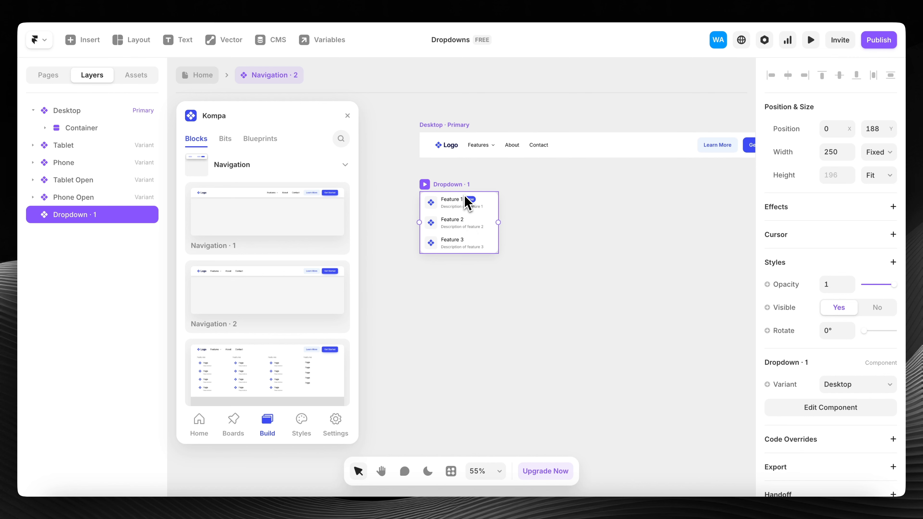
scroll(469, 213, down, 1)
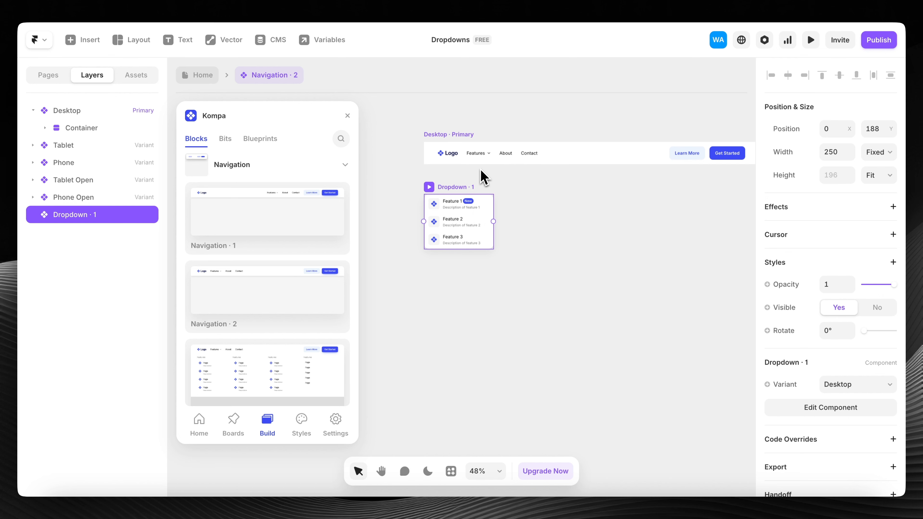
click(478, 157)
scroll(478, 159, up, 1)
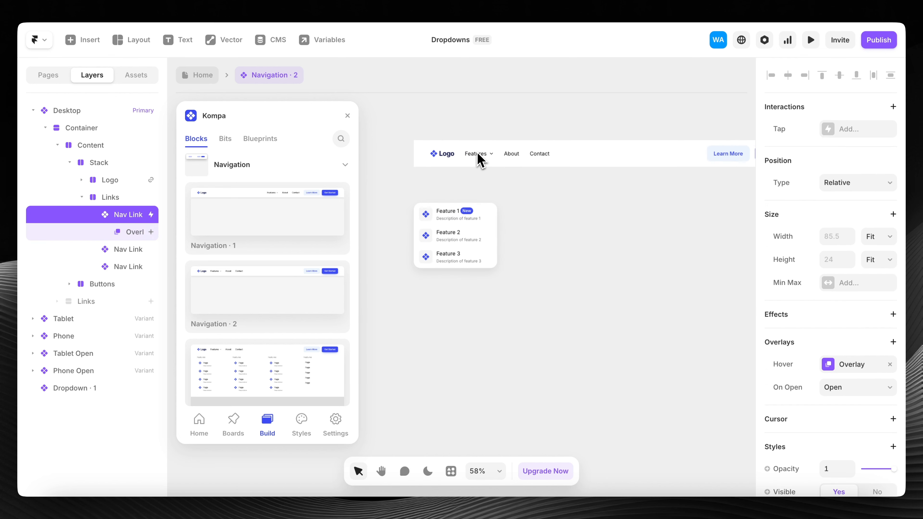
- Inspect the Features link's hover dropdown overlay, then clear the selection
click(857, 368)
scroll(487, 180, up, 1)
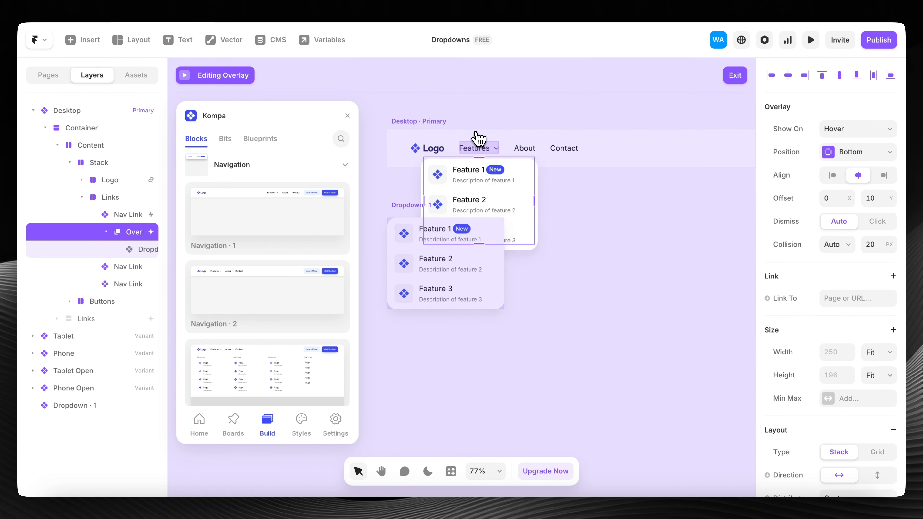
scroll(476, 135, up, 2)
scroll(508, 170, down, 3)
click(540, 271)
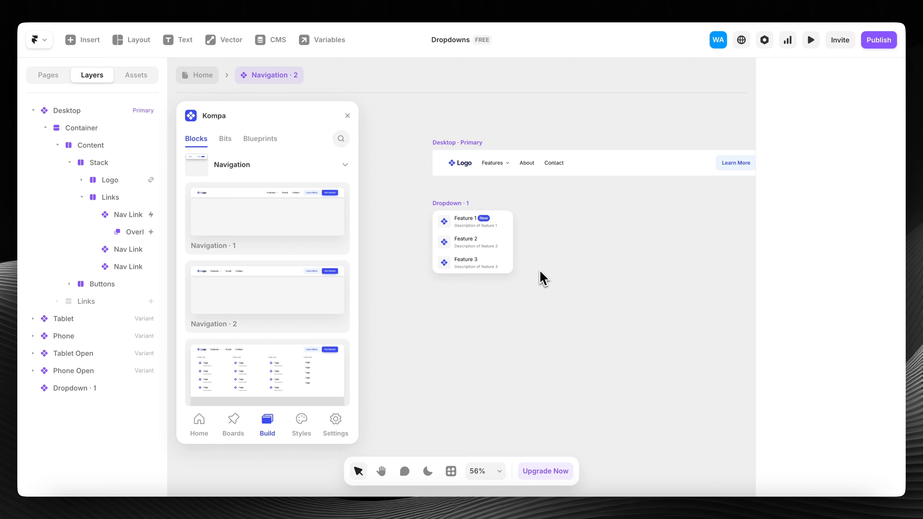
- Reposition Dropdown · 1 beside the Desktop navigation bar
drag(468, 240, 472, 270)
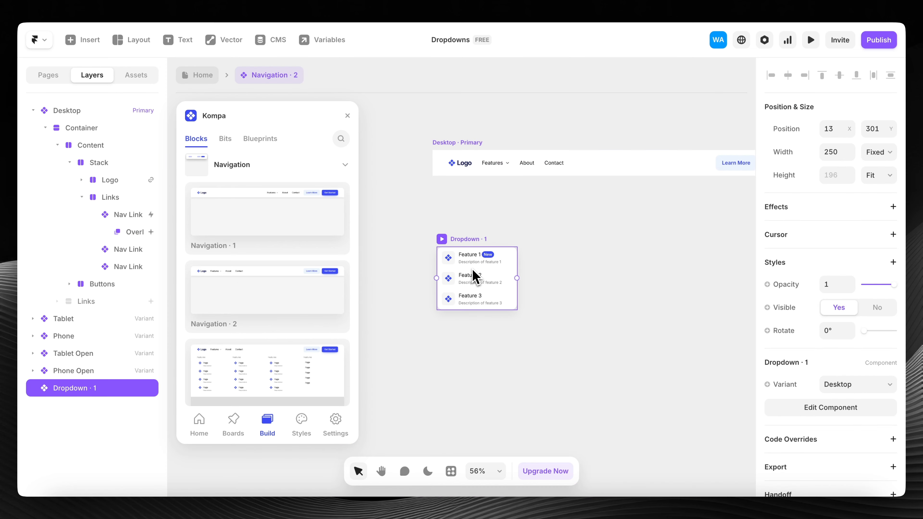
key(Delete)
key(ctrl+z)
scroll(484, 278, down, 5)
drag(480, 278, 417, 218)
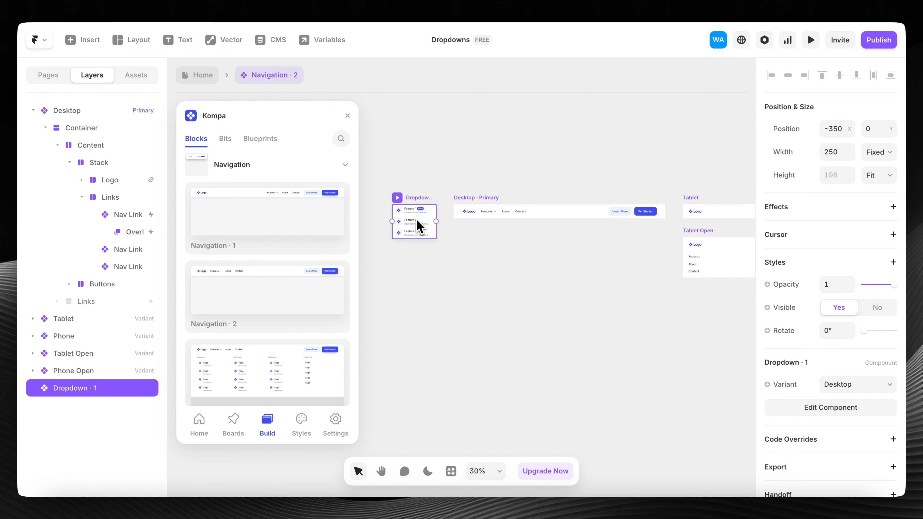
scroll(451, 243, up, 2)
scroll(452, 248, up, 3)
- Duplicate the Features nav link twice to get three Features links
click(582, 202)
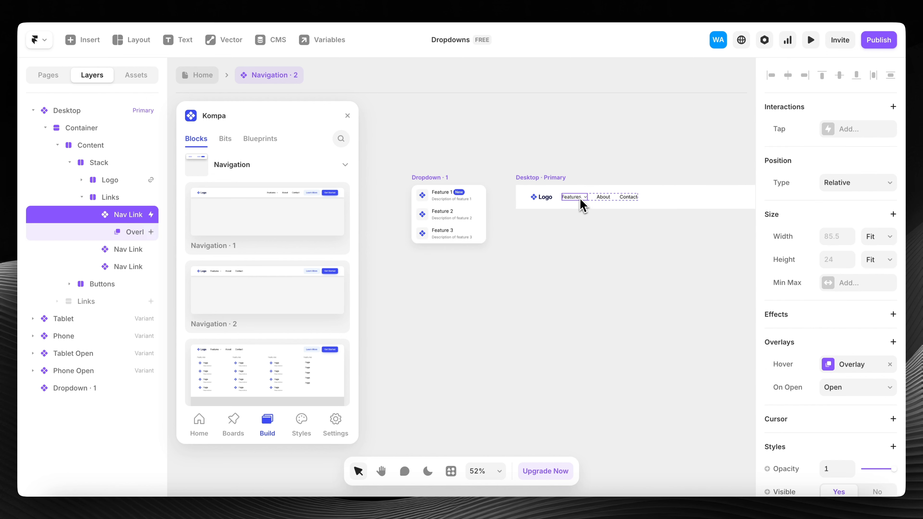
key(ctrl+d)
key(ctrl+d)
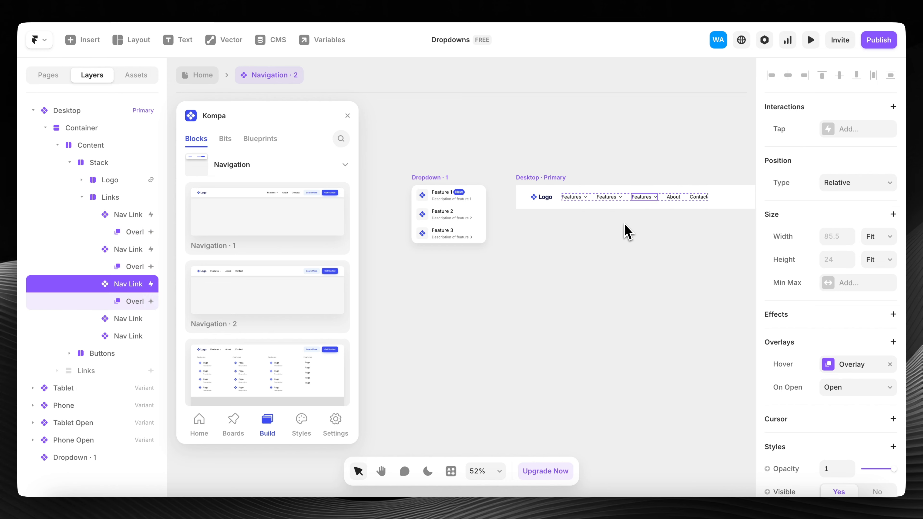
scroll(632, 227, right, 3)
scroll(536, 229, left, 4)
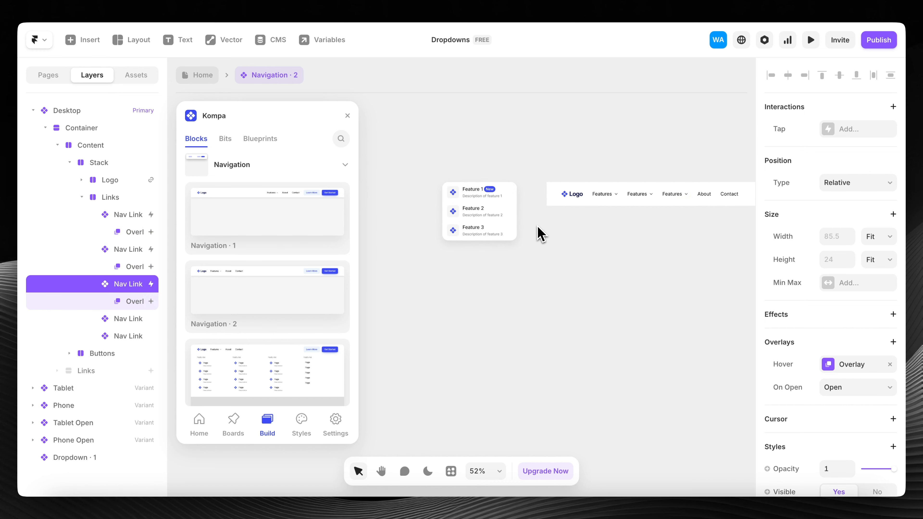
- Check that the second Features link also has the hover dropdown overlay
click(637, 195)
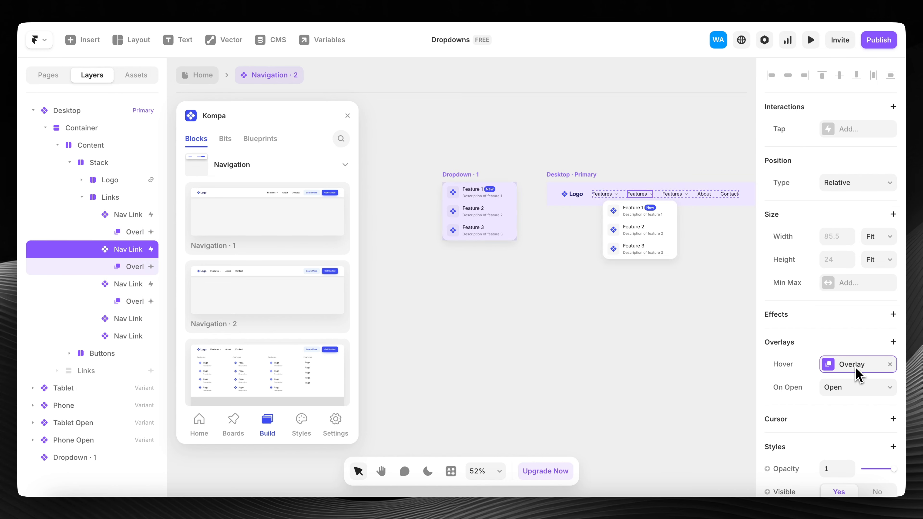
click(857, 373)
click(622, 170)
click(635, 194)
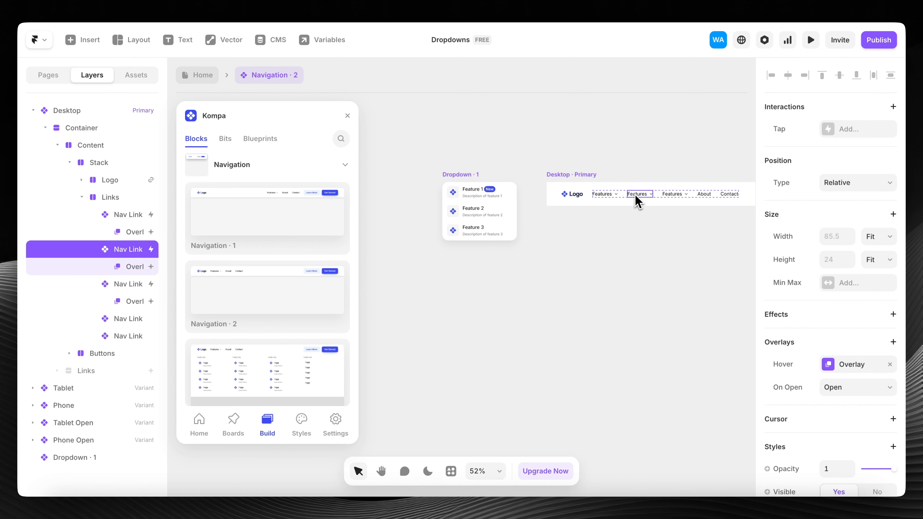
click(590, 177)
click(643, 196)
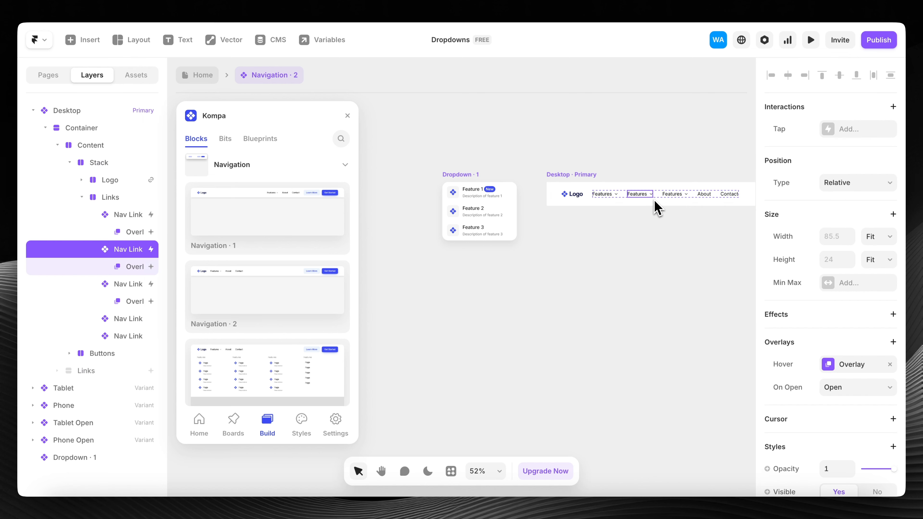
click(834, 365)
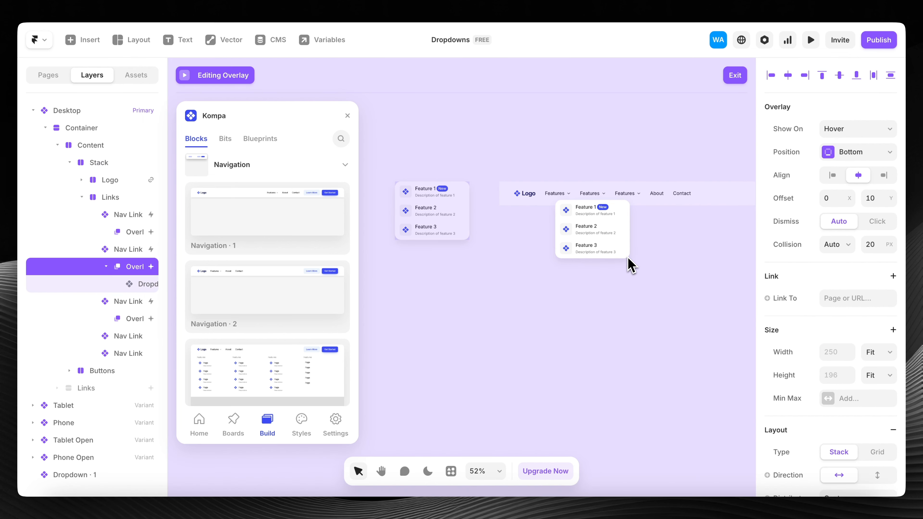
scroll(630, 263, right, 2)
- Try editing the dropdown inside the overlay, dismiss the prompt, and select the standalone Dropdown · 1
click(604, 229)
double_click(604, 229)
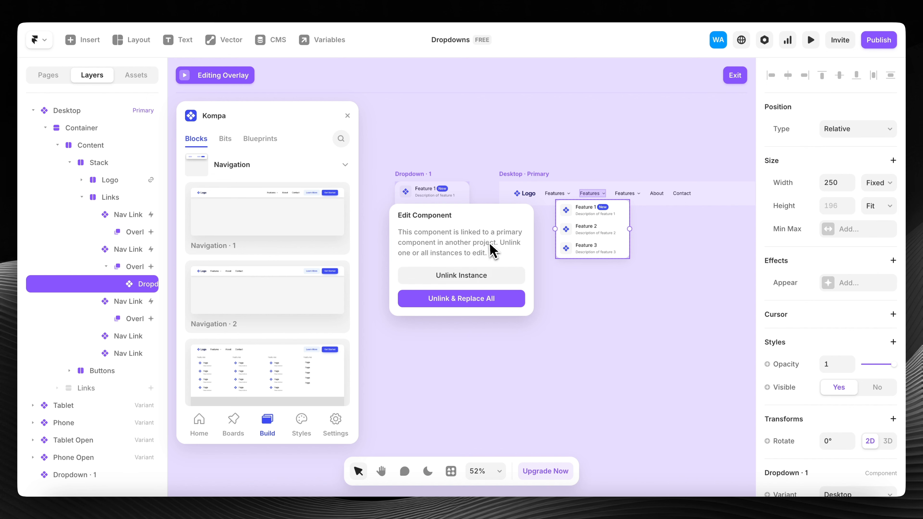
click(502, 146)
click(554, 126)
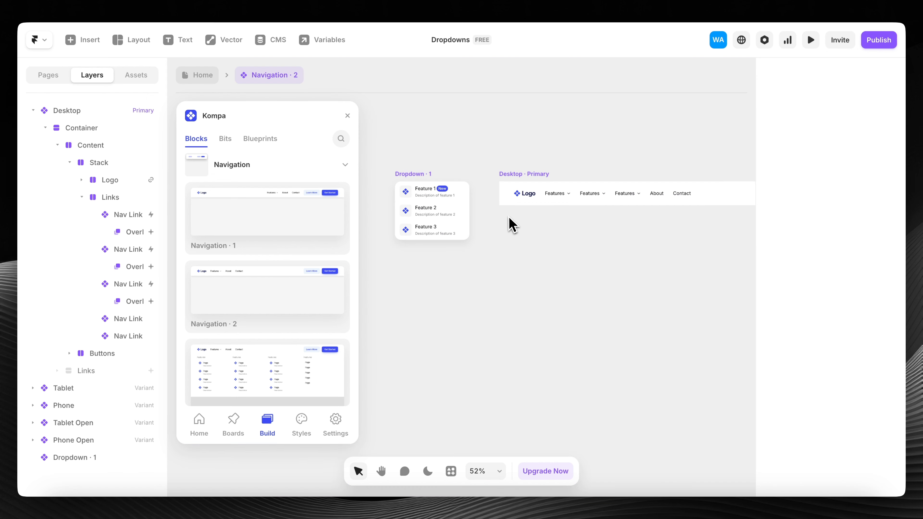
scroll(472, 215, left, 2)
click(487, 208)
- Attempt to edit Dropdown · 1's contents, dismiss the warning, and undo a stray duplicate
scroll(489, 209, down, 2)
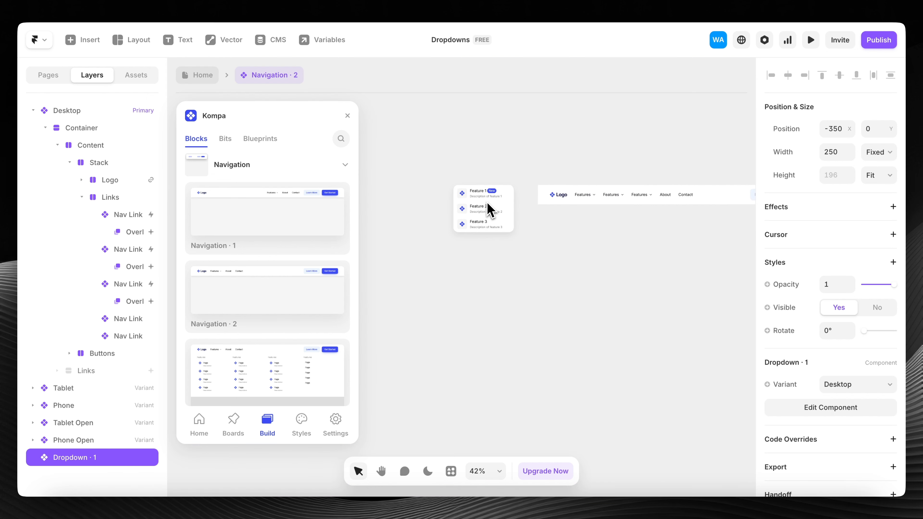
double_click(490, 205)
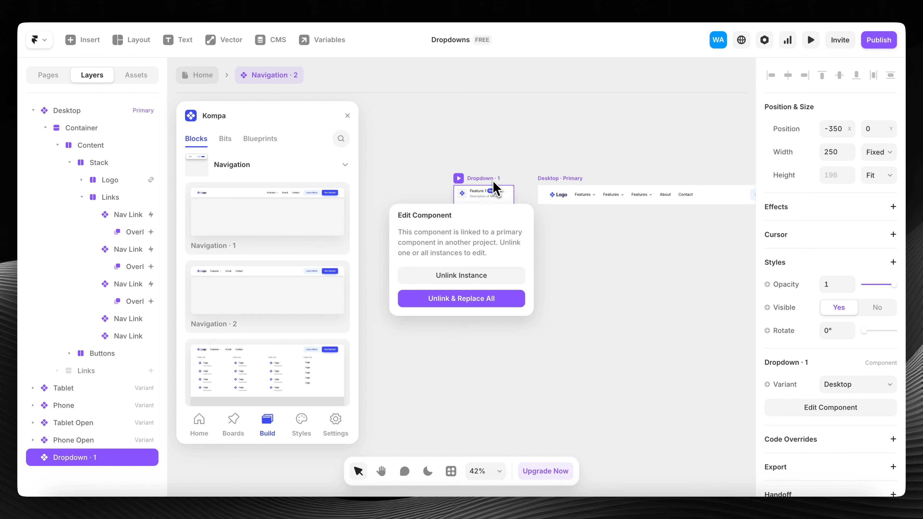
click(479, 156)
scroll(485, 181, up, 8)
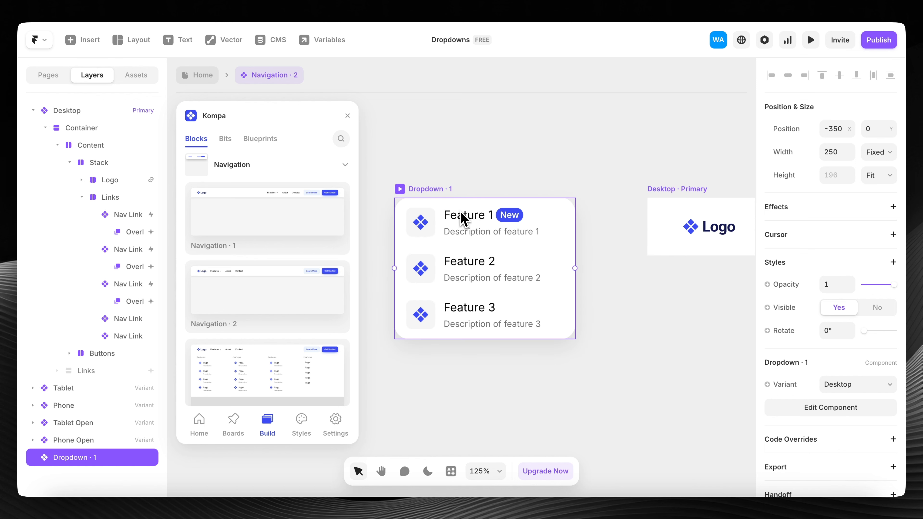
scroll(488, 234, down, 5)
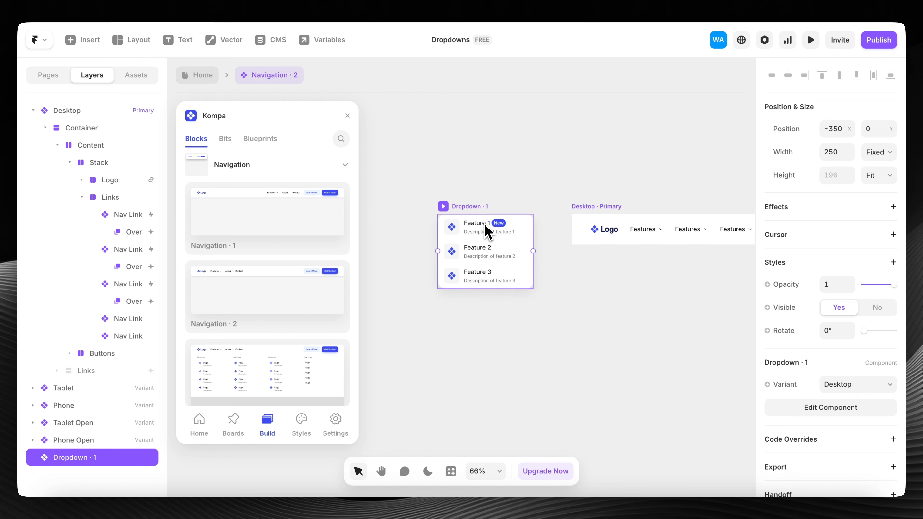
drag(487, 277, 384, 222)
key(ctrl+z)
key(ctrl+z)
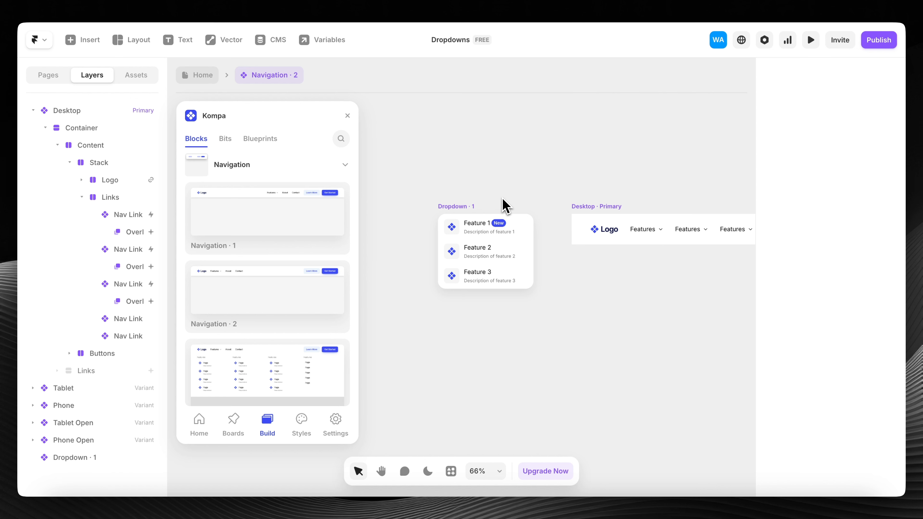
- Alt-drag Dropdown · 1 leftward twice, making two copies in a row
scroll(505, 205, down, 4)
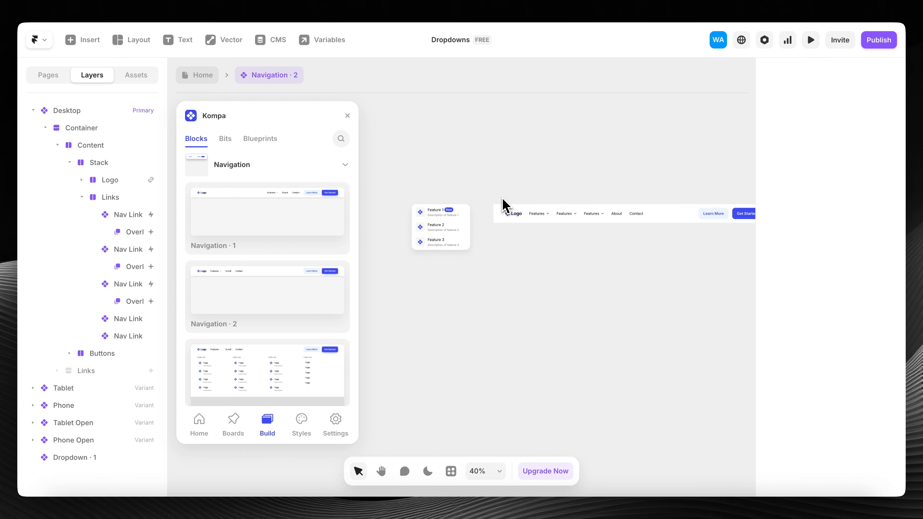
click(460, 218)
scroll(461, 229, up, 2)
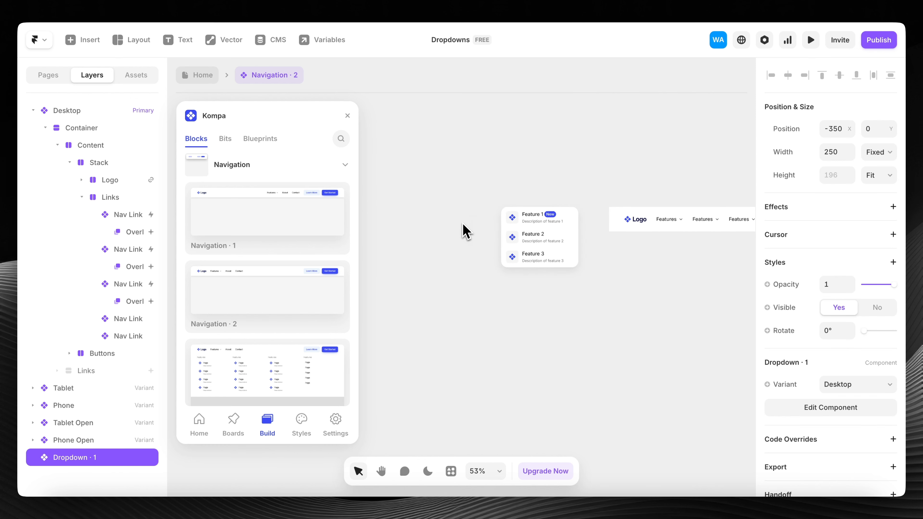
drag(539, 236, 456, 239)
scroll(455, 231, left, 2)
drag(526, 235, 435, 242)
scroll(472, 249, down, 3)
- Delete all three standalone Dropdown · 1 copies from the canvas
click(505, 238)
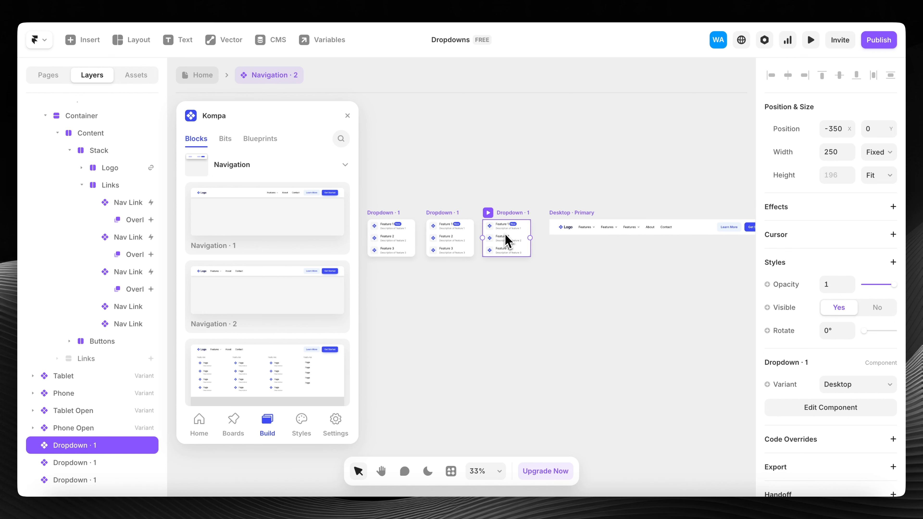
click(433, 236)
click(404, 234)
click(453, 280)
double_click(443, 243)
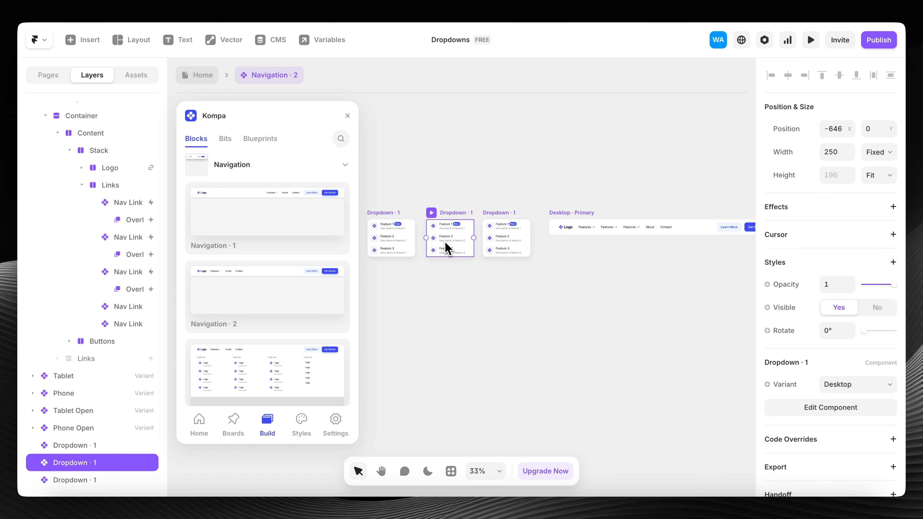
key(Escape)
click(396, 238)
shift+click(433, 240)
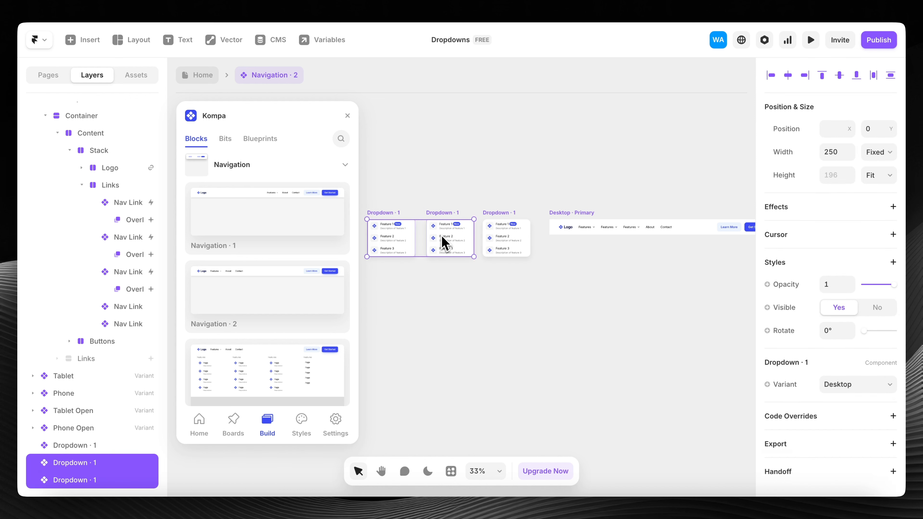
key(Delete)
click(516, 243)
key(Delete)
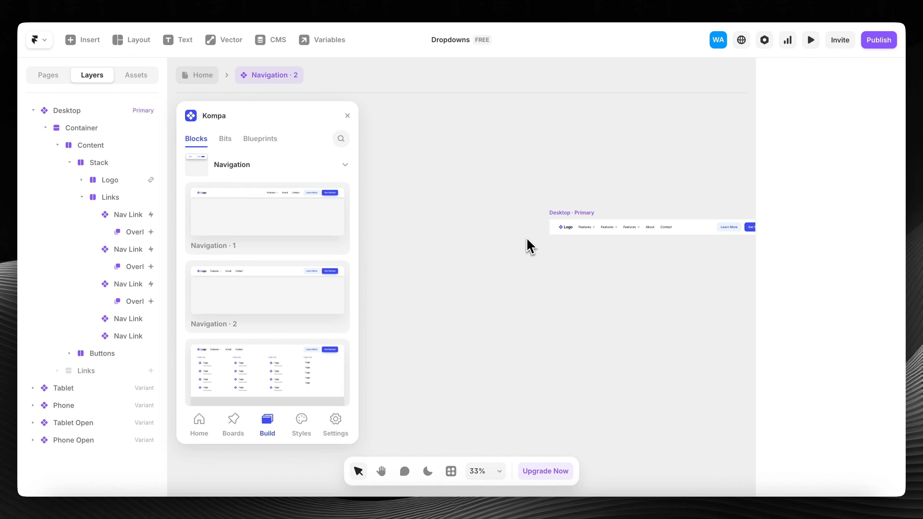
- Delete the second and third Features nav links, keeping the original one
scroll(618, 247, up, 5)
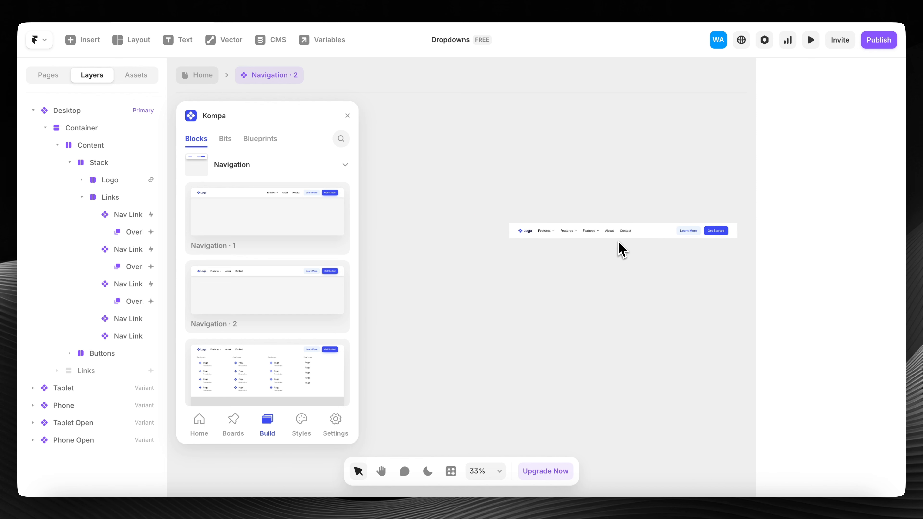
click(546, 220)
click(561, 218)
shift+click(592, 218)
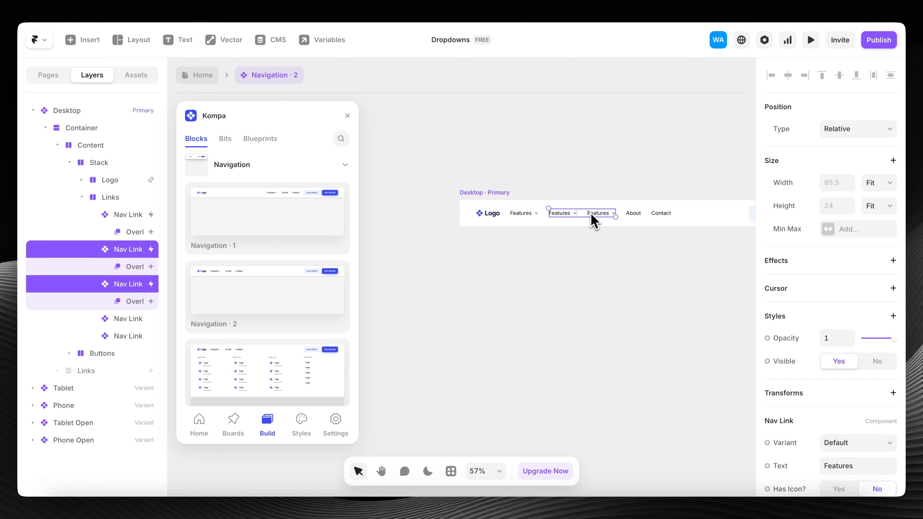
key(Delete)
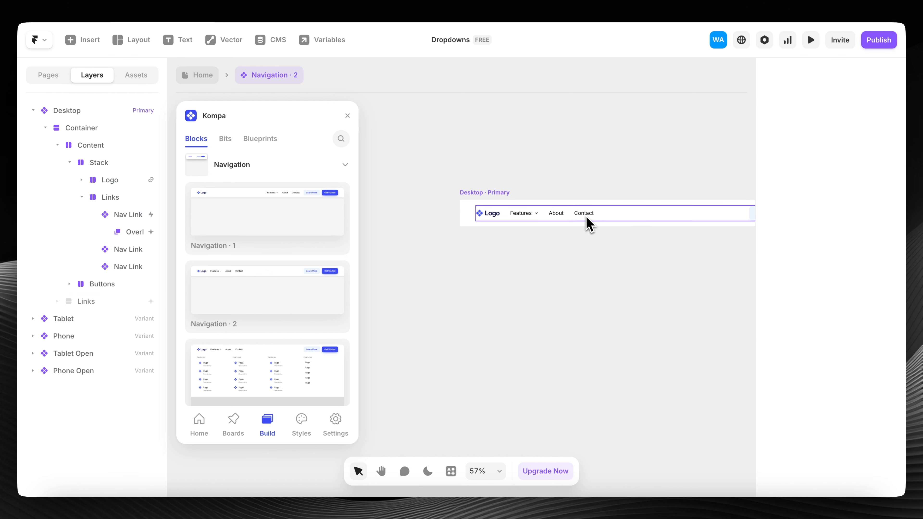
click(524, 217)
scroll(660, 234, up, 3)
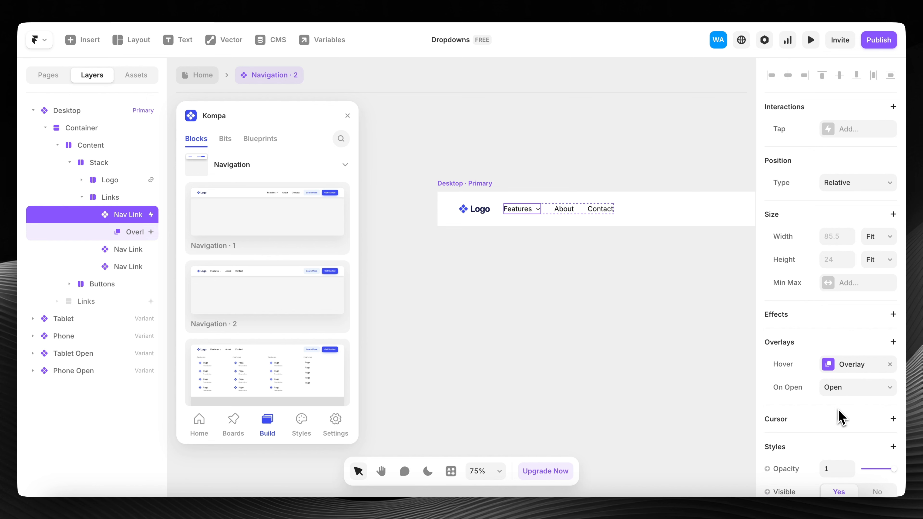
- Enter the Features link's overlay and delete the Dropdown · 1 inside it
click(843, 365)
click(659, 288)
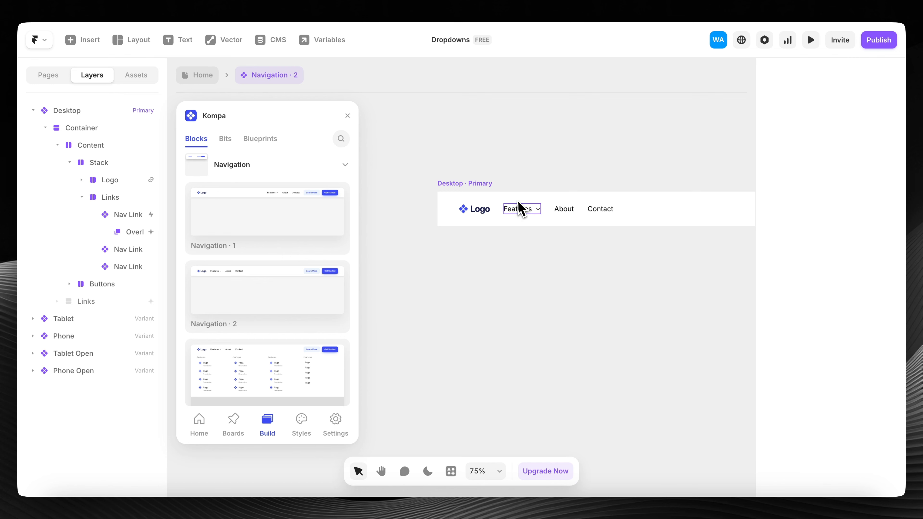
click(525, 213)
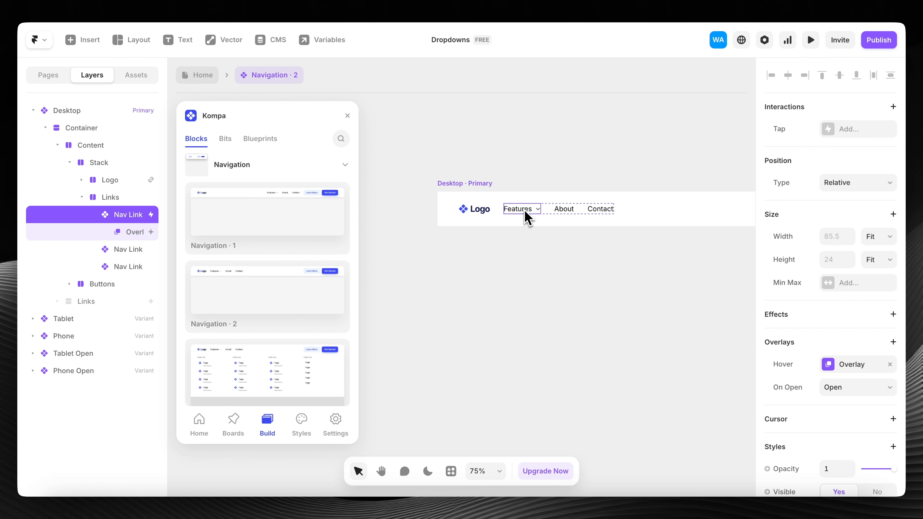
click(134, 233)
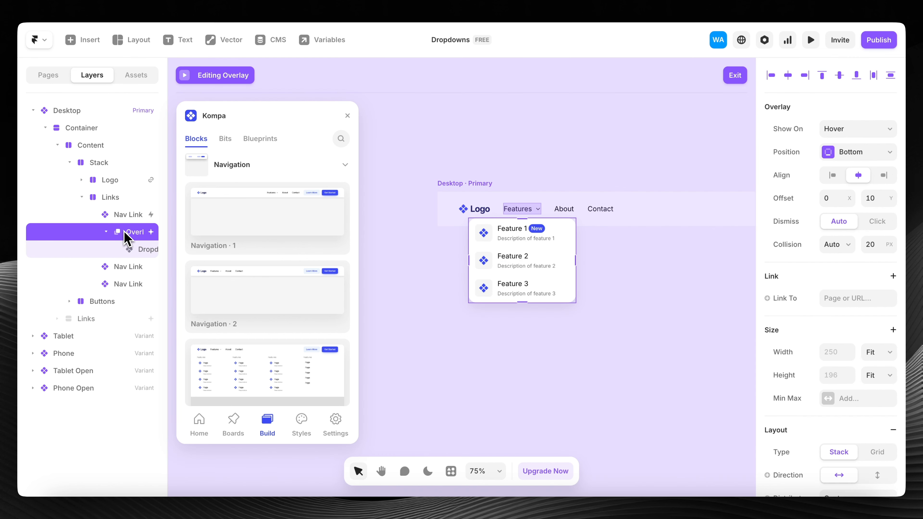
click(520, 265)
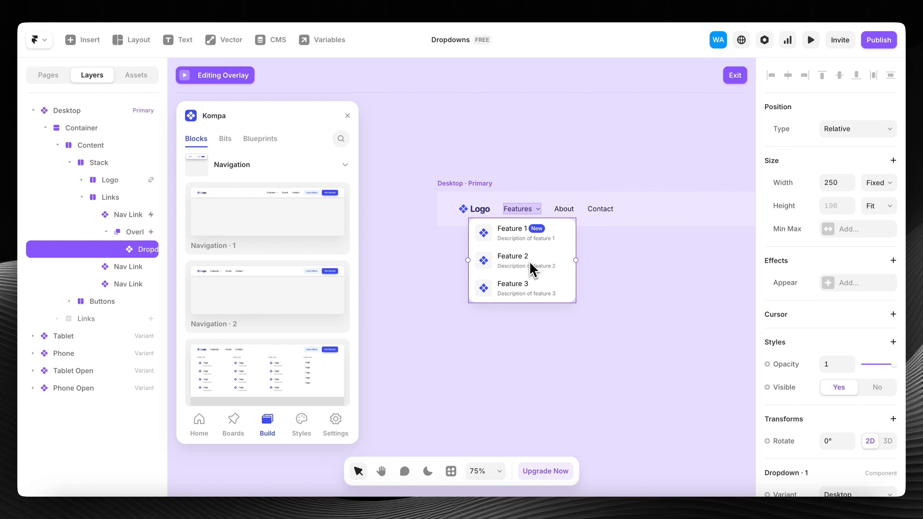
key(Delete)
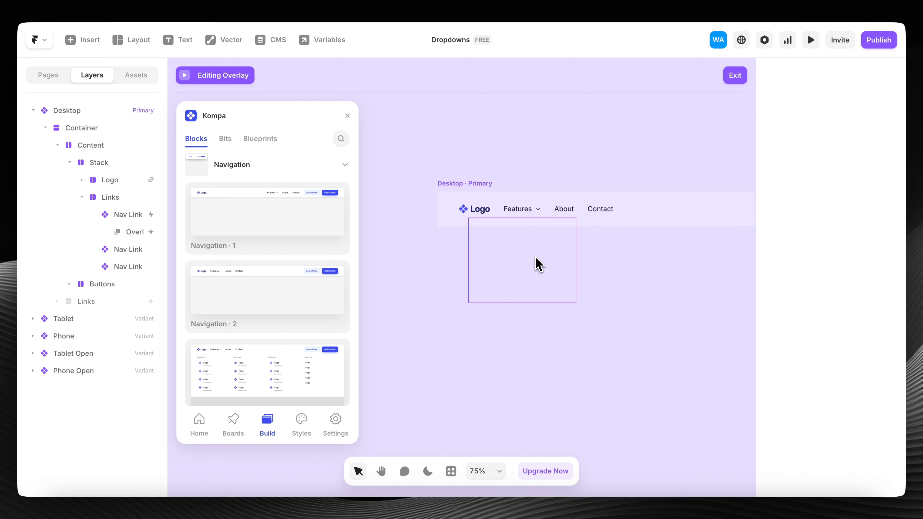
- Drag Kompa's Dropdown · 5 from Bits > Dropdown into the empty overlay frame
click(536, 259)
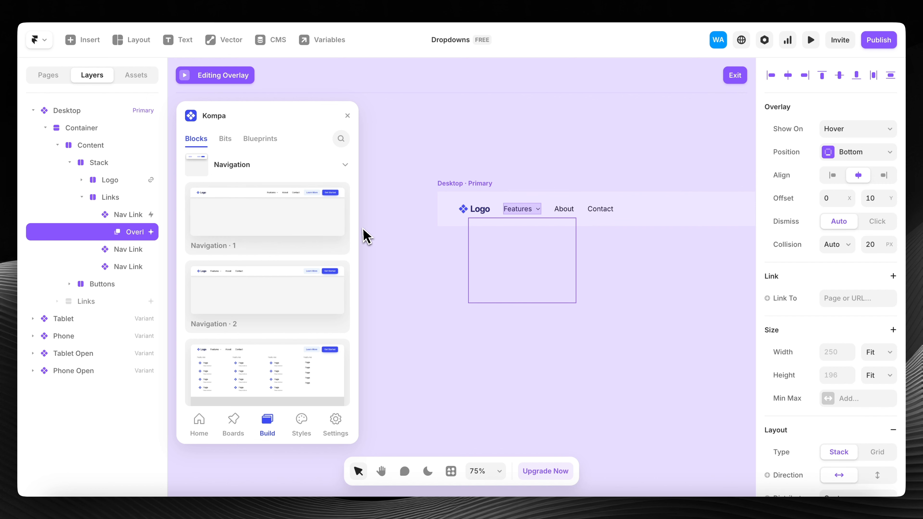
click(226, 141)
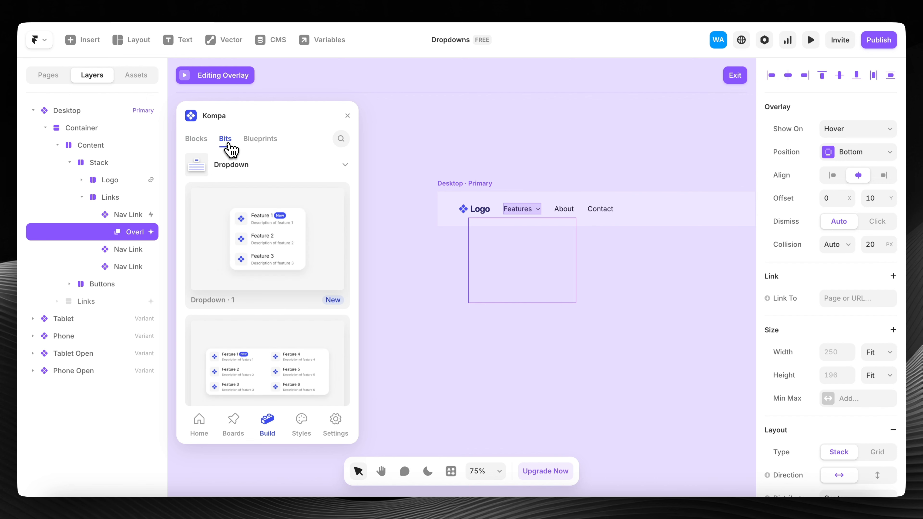
click(240, 169)
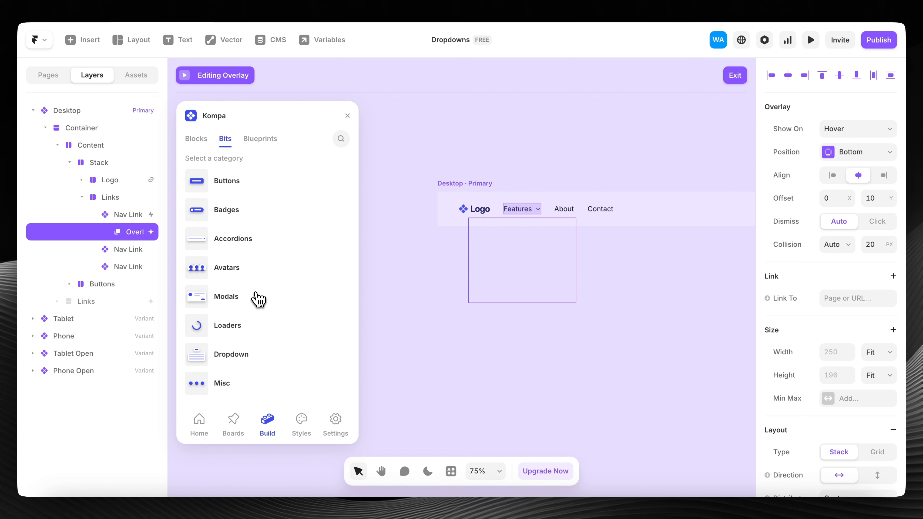
click(228, 360)
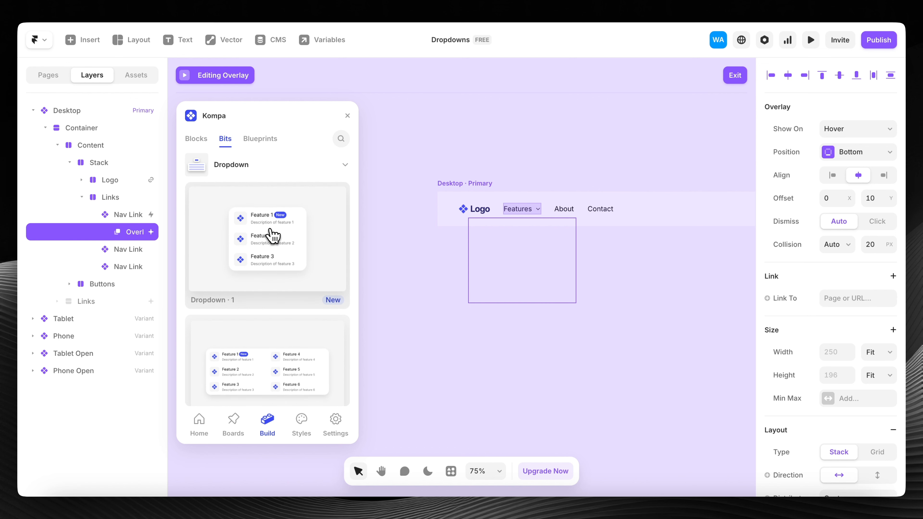
scroll(289, 306, down, 8)
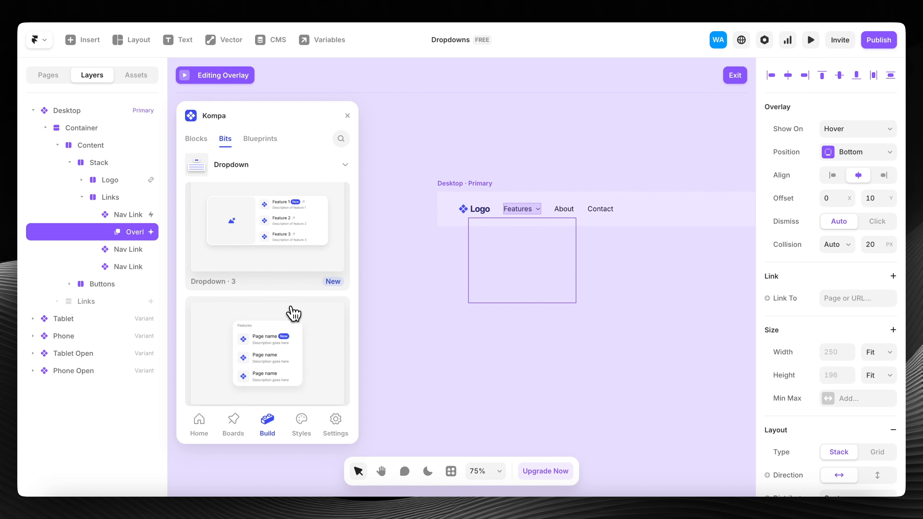
scroll(294, 314, down, 15)
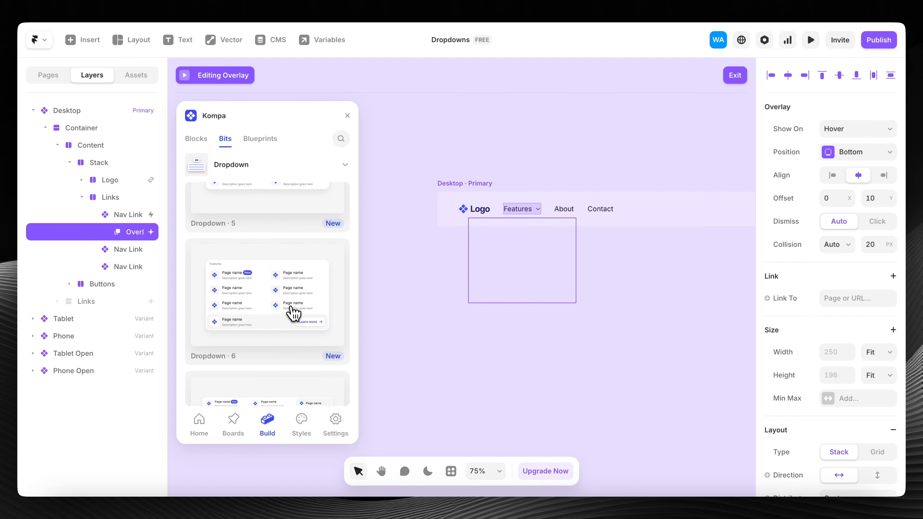
scroll(294, 313, up, 10)
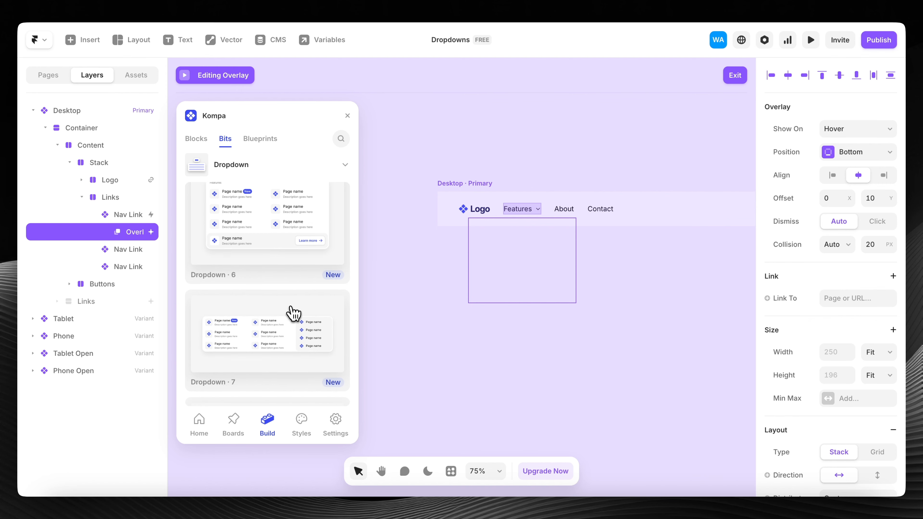
scroll(293, 318, up, 2)
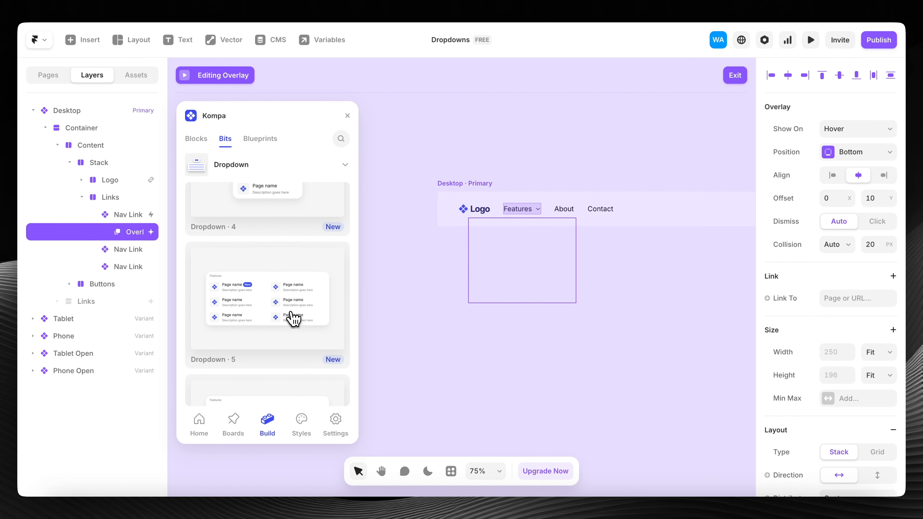
drag(260, 295, 530, 268)
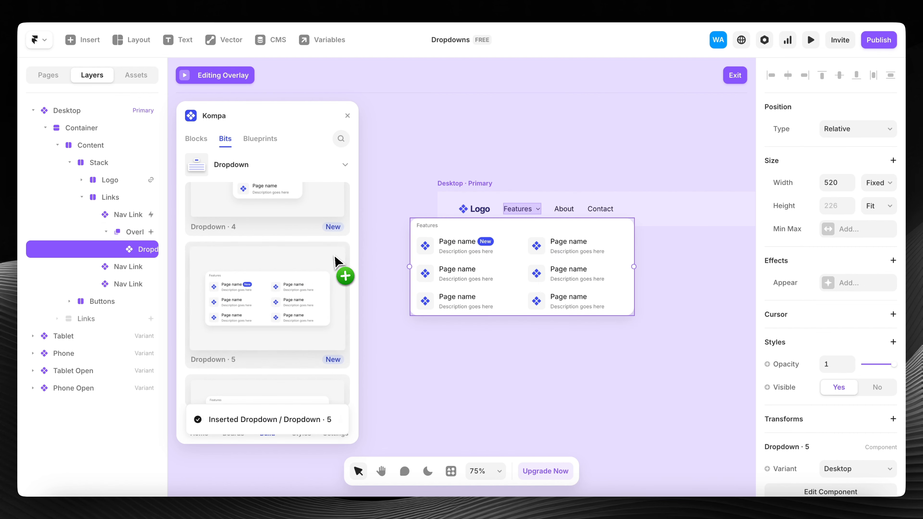
- Select the overlay and the Dropdown · 5 layer inside it in the Layers panel
click(147, 233)
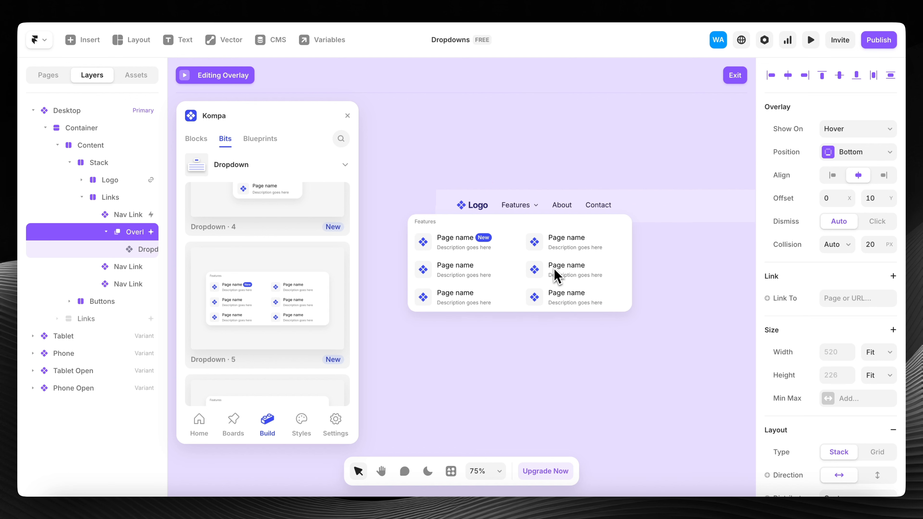
scroll(556, 271, up, 3)
scroll(507, 223, down, 3)
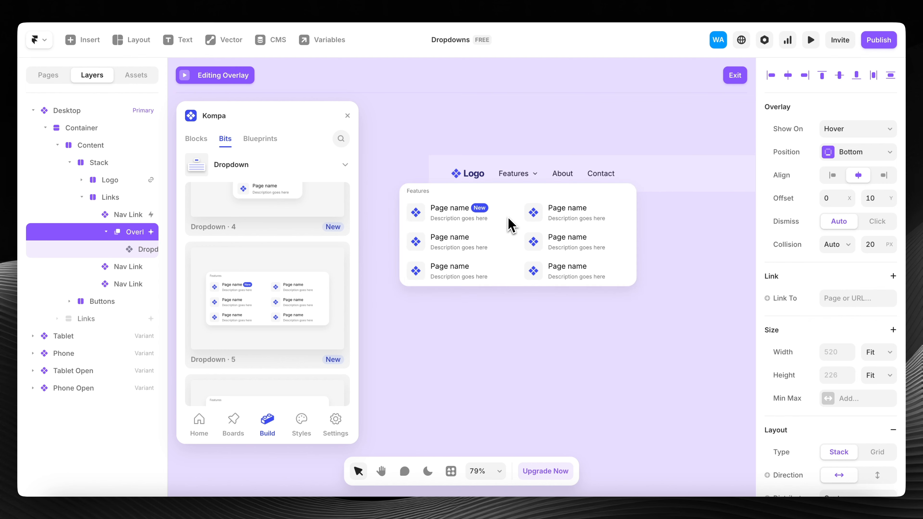
click(524, 229)
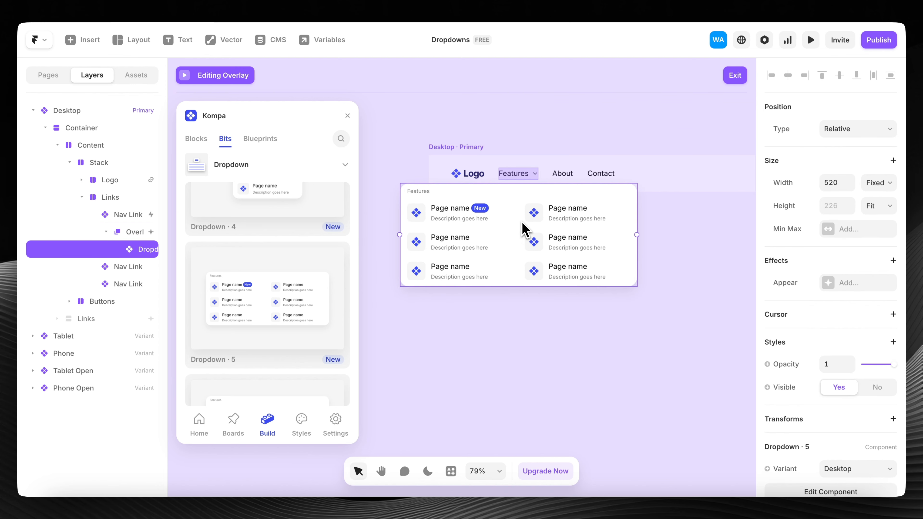
drag(168, 233, 93, 247)
- Exit overlay editing, return to the Home page, and launch a Desktop breakpoint preview
click(735, 76)
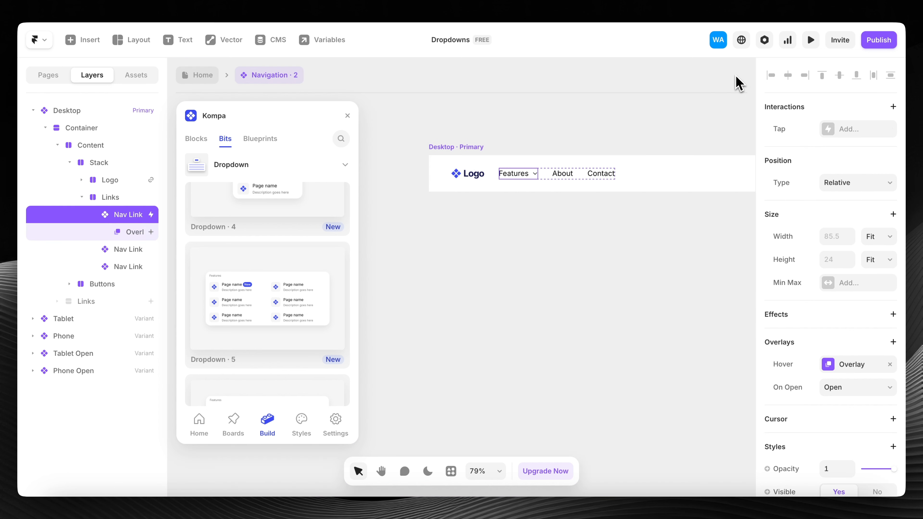
click(452, 148)
click(206, 76)
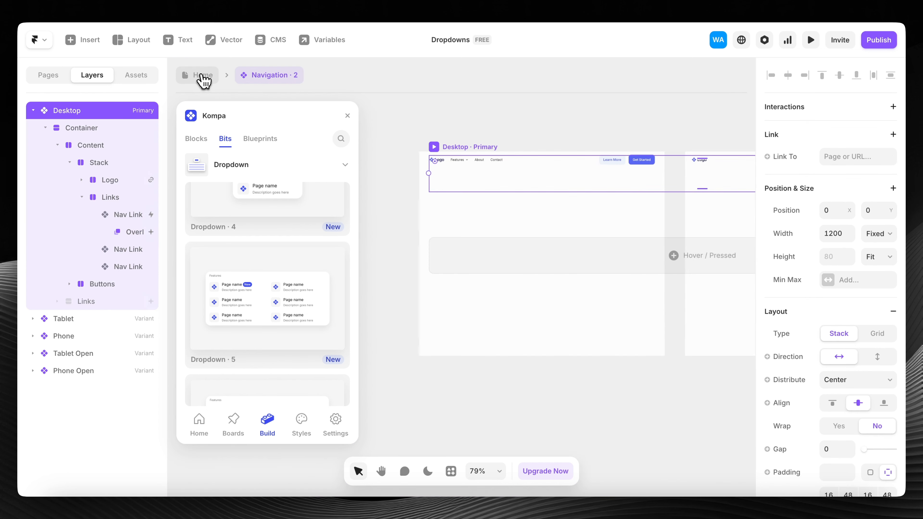
click(451, 133)
click(429, 133)
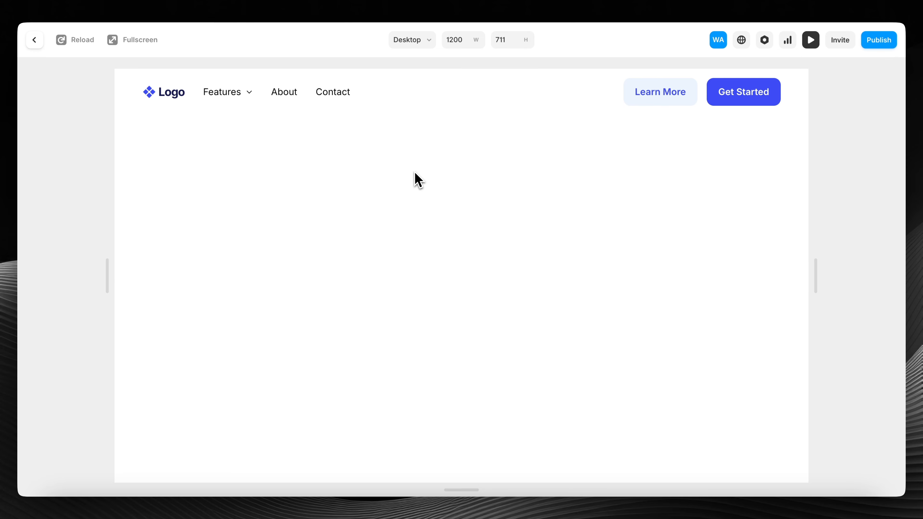
- Check the Features dropdown, the phone-width menu and Features accordion, then close the preview
mouse_move(231, 95)
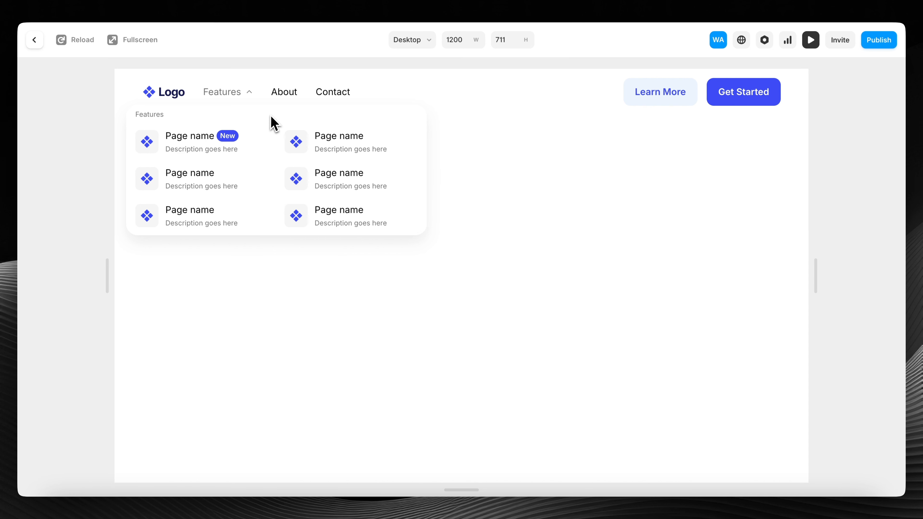
drag(107, 275, 347, 265)
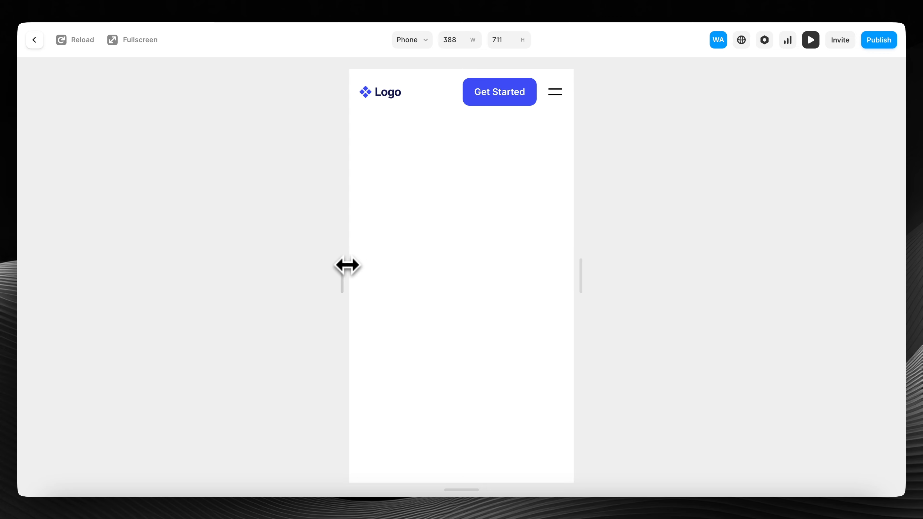
click(556, 92)
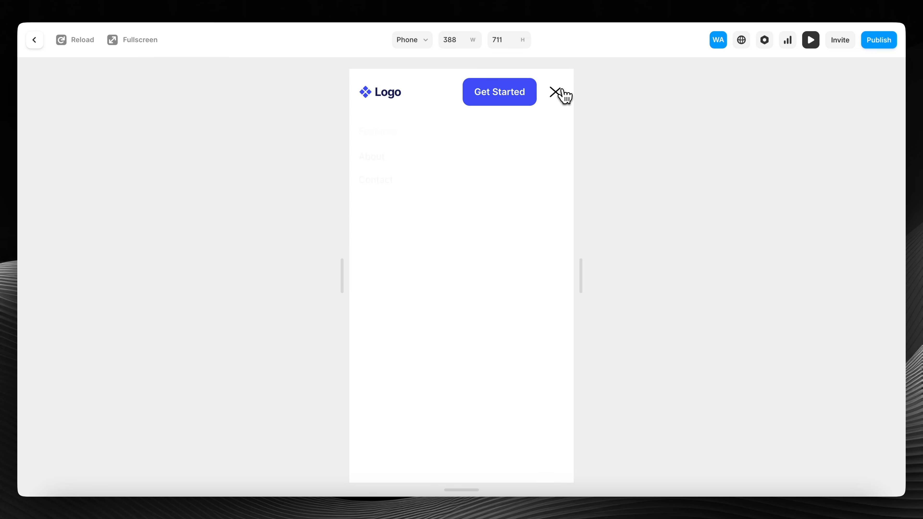
click(485, 136)
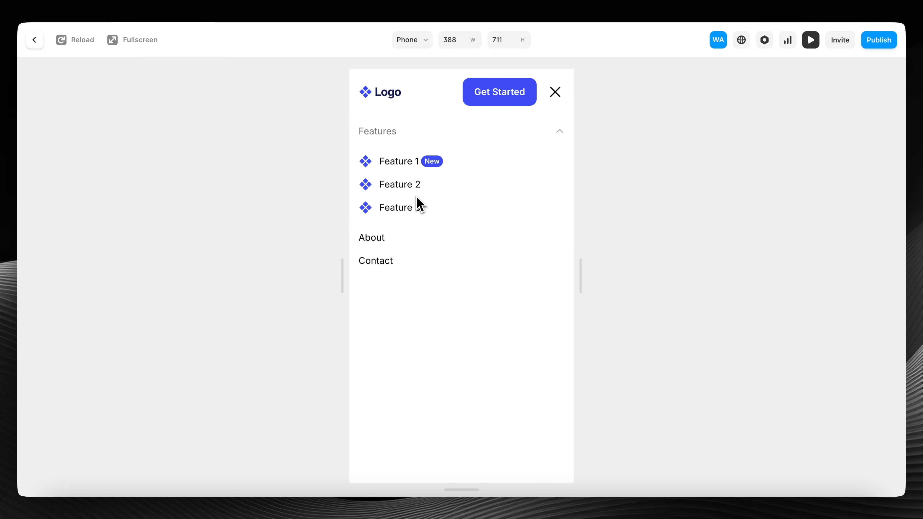
click(489, 136)
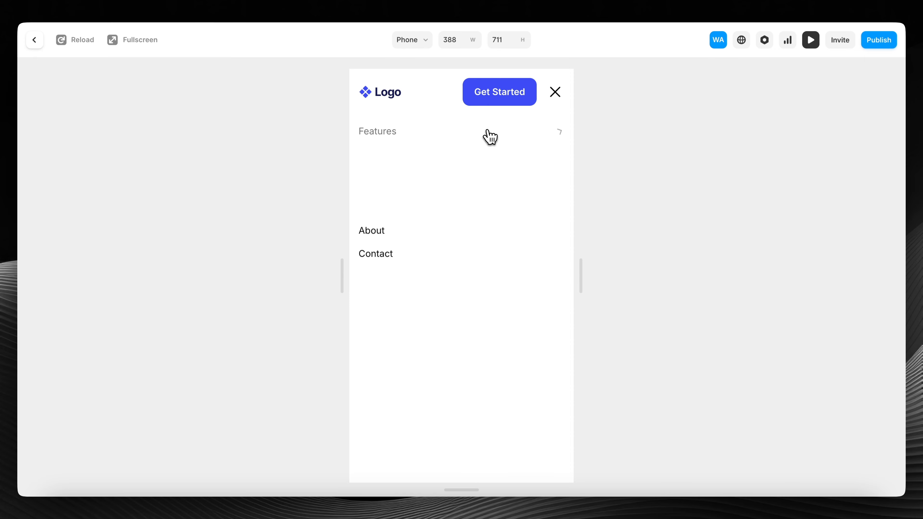
drag(343, 275, 59, 250)
mouse_move(177, 95)
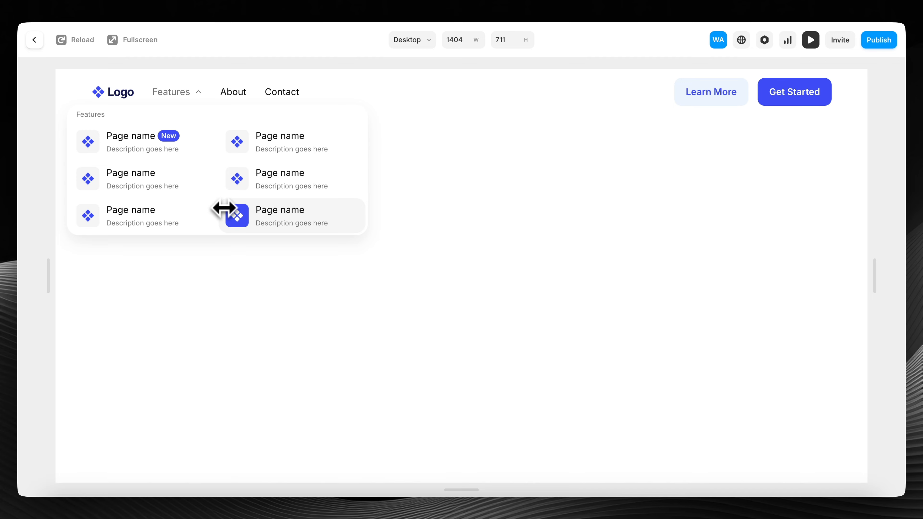
click(36, 42)
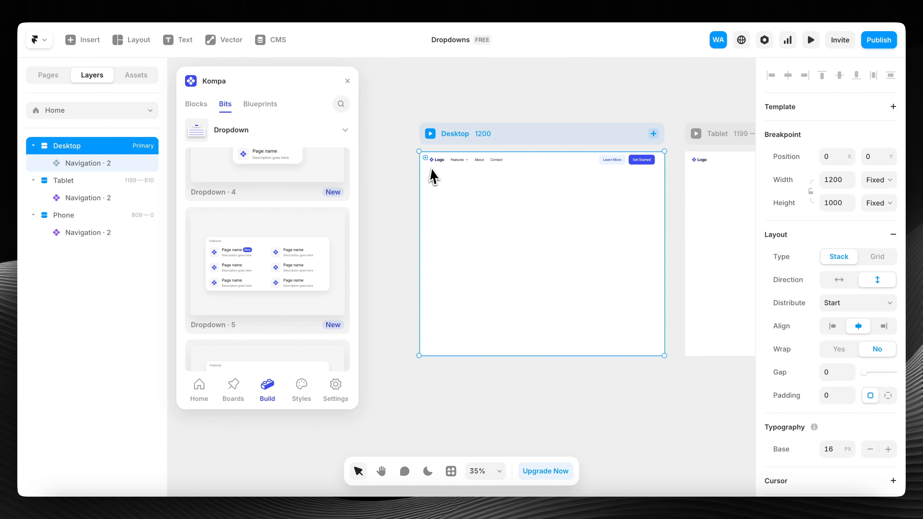
- Enter the Navigation · 2 component, browse its Container and Content layers, and close the Kompa library
click(484, 166)
double_click(484, 165)
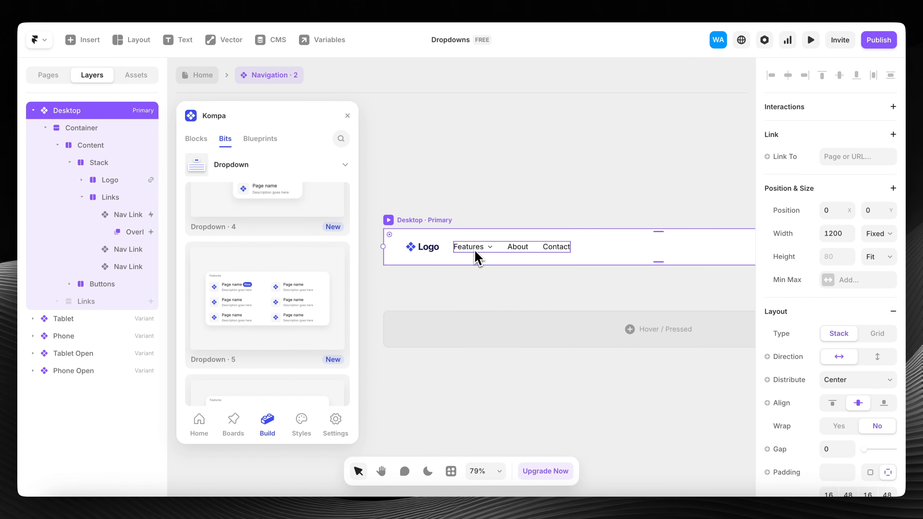
scroll(484, 254, down, 3)
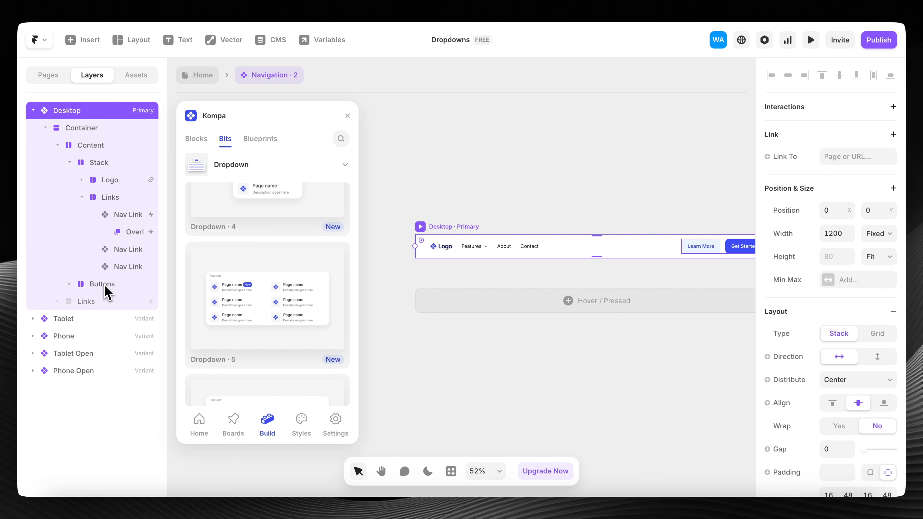
click(45, 128)
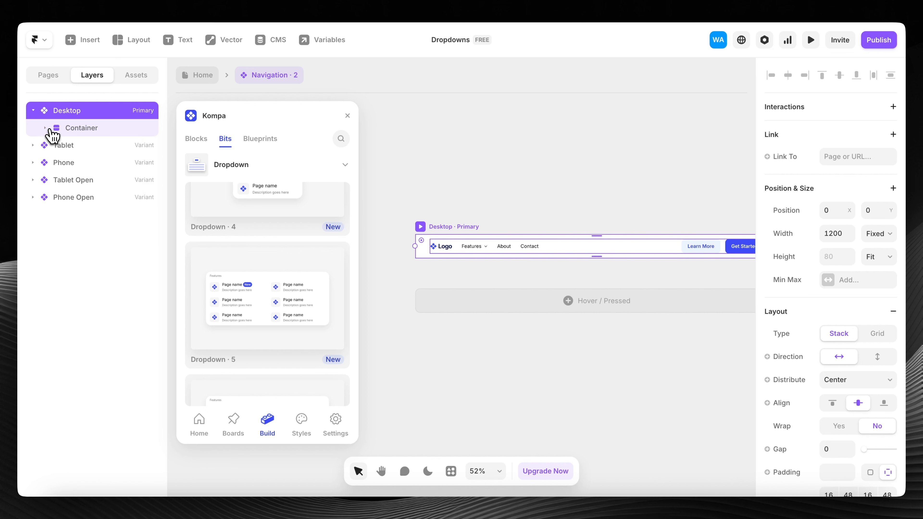
click(45, 128)
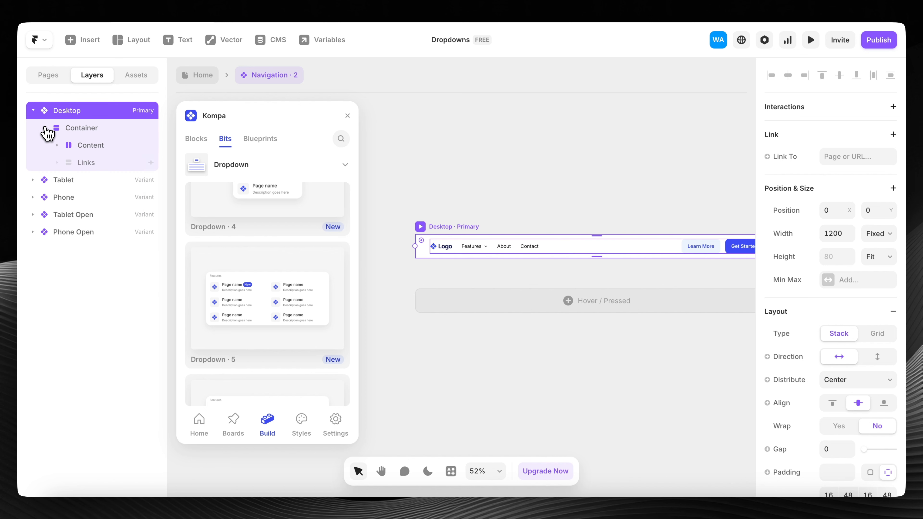
click(85, 147)
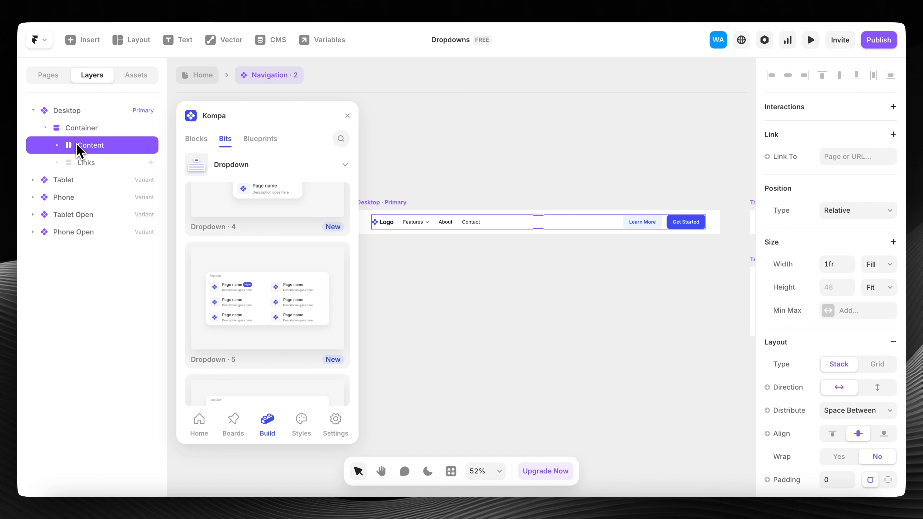
click(88, 133)
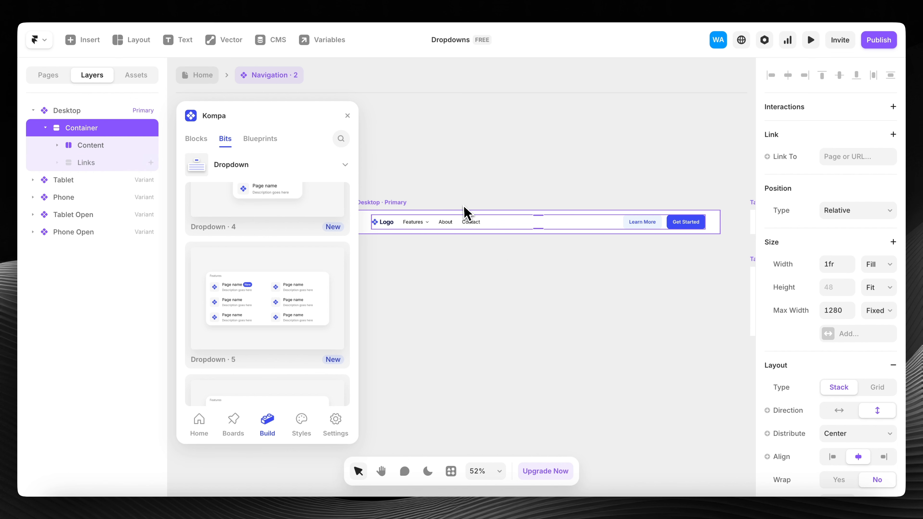
click(347, 115)
scroll(457, 173, right, 2)
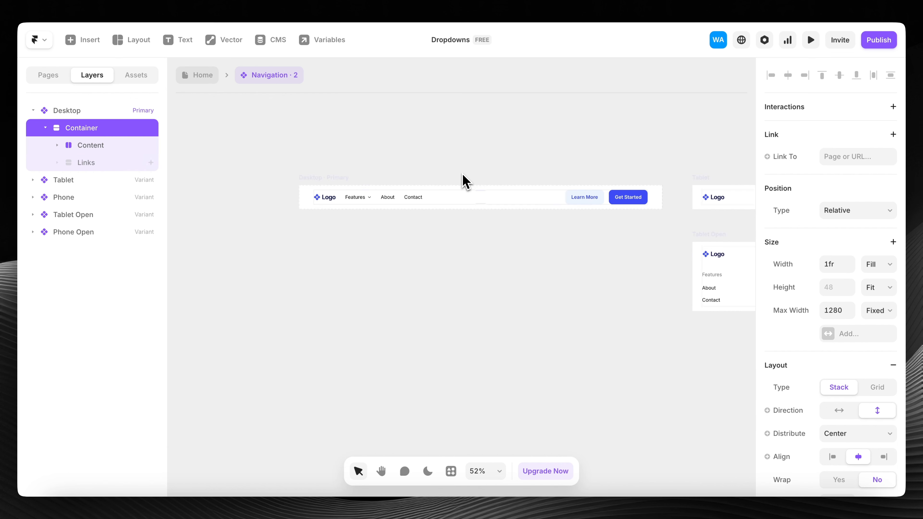
scroll(463, 173, up, 3)
scroll(462, 173, right, 1)
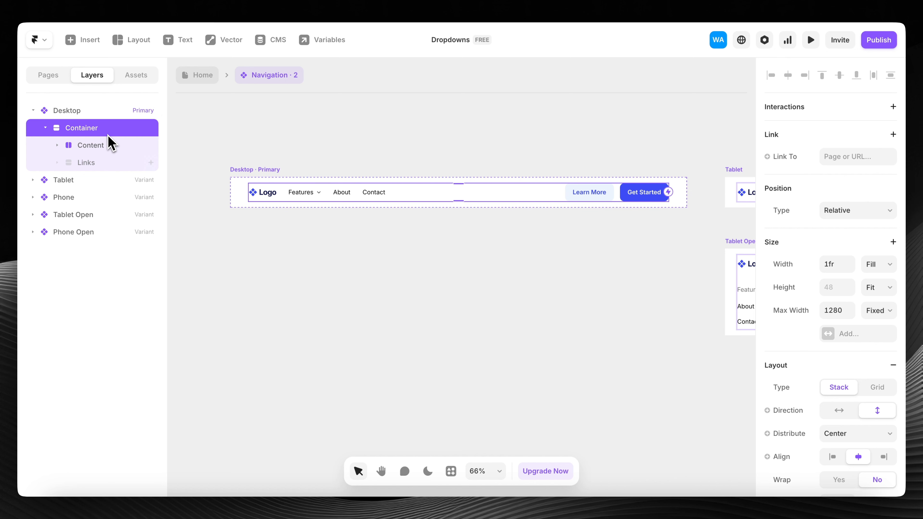
- Make the hidden mobile Links stack visible on the Desktop variant
click(103, 149)
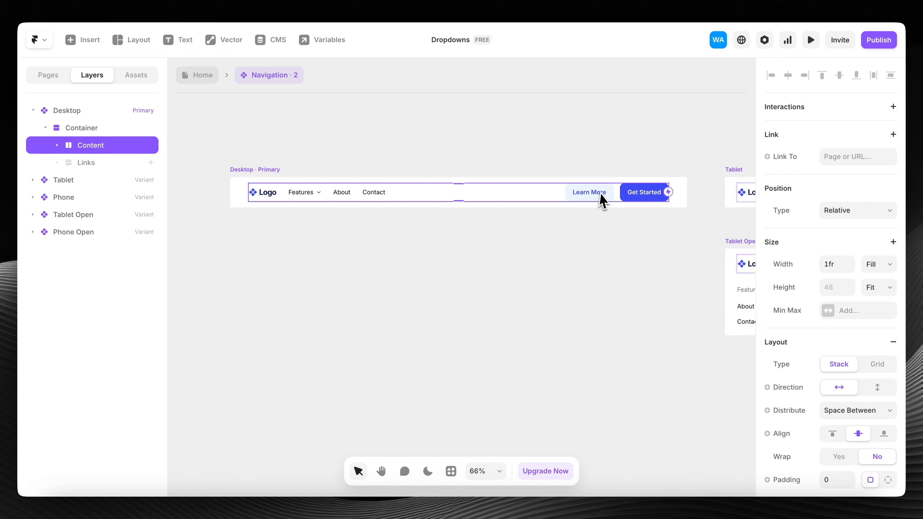
click(104, 165)
scroll(469, 256, right, 10)
scroll(468, 256, down, 2)
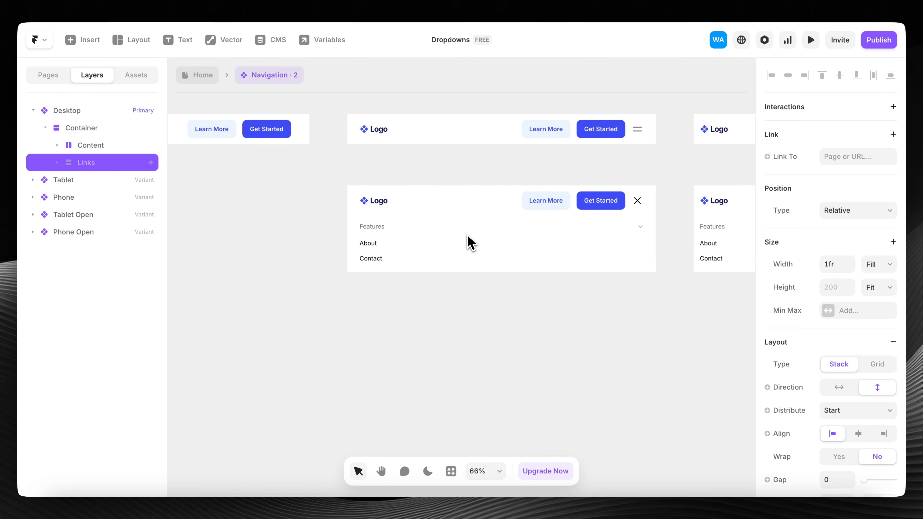
scroll(471, 243, right, 5)
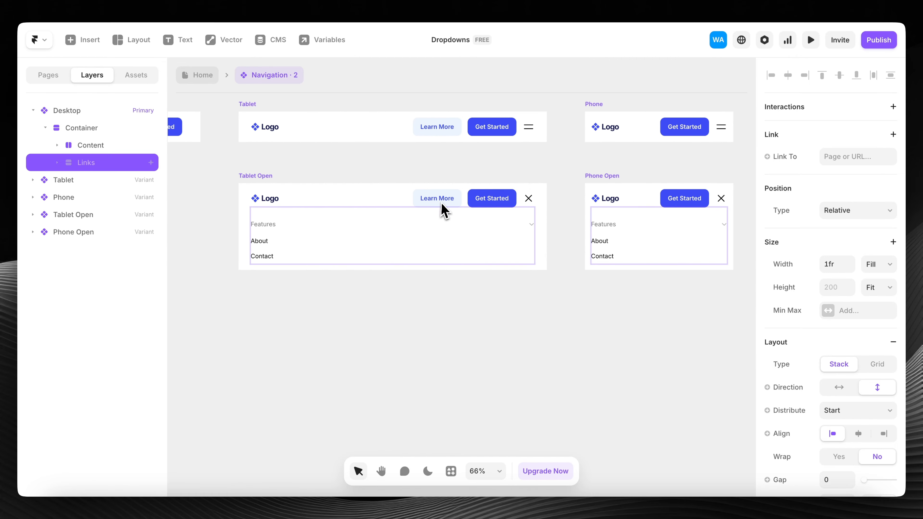
scroll(485, 243, left, 8)
scroll(485, 242, left, 12)
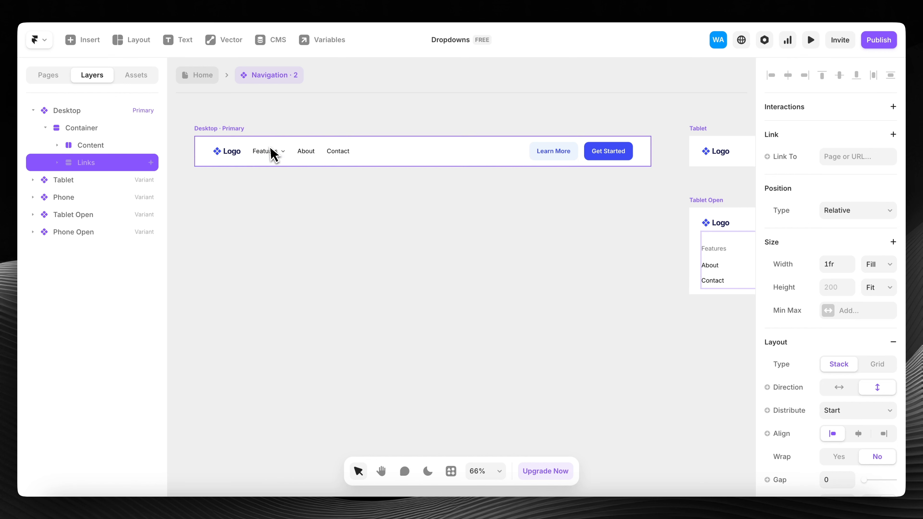
scroll(380, 229, right, 10)
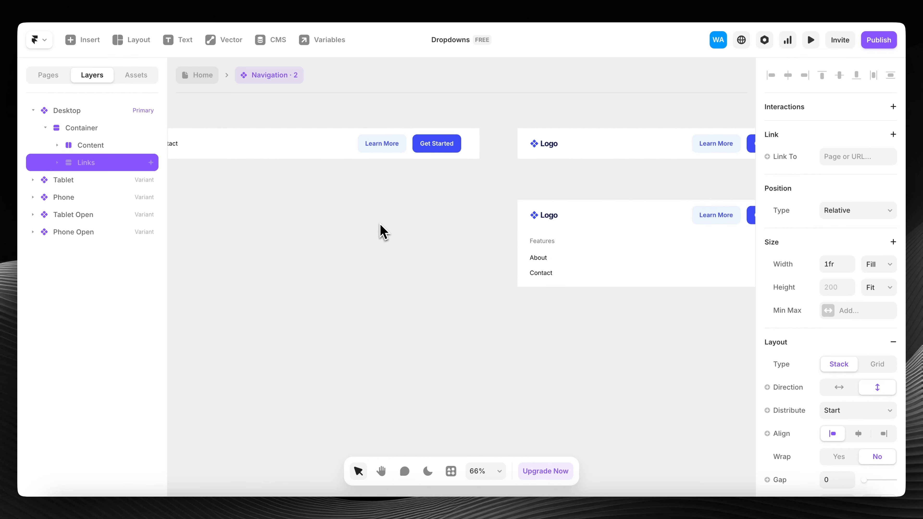
scroll(380, 229, left, 11)
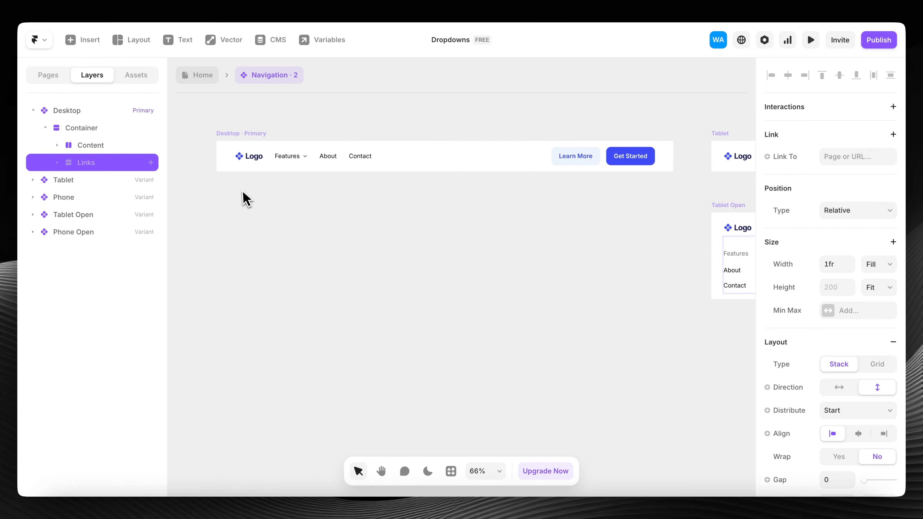
scroll(801, 196, down, 10)
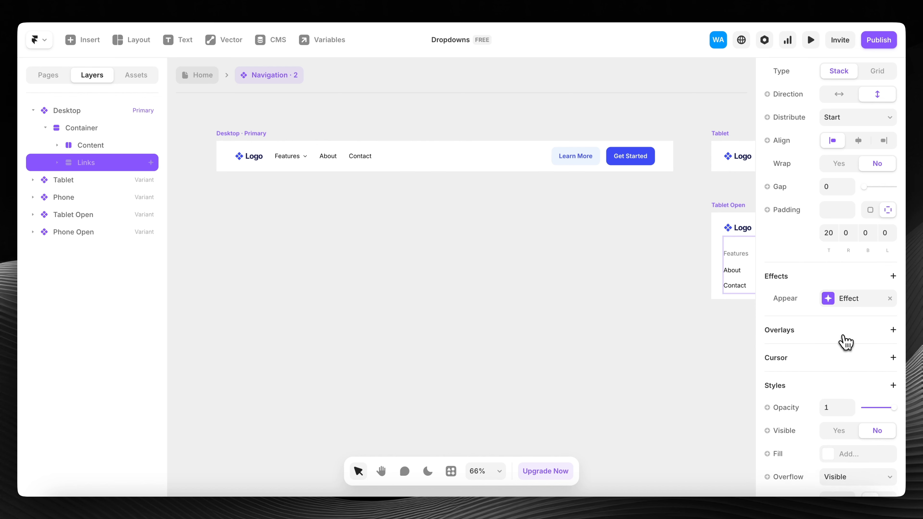
click(837, 308)
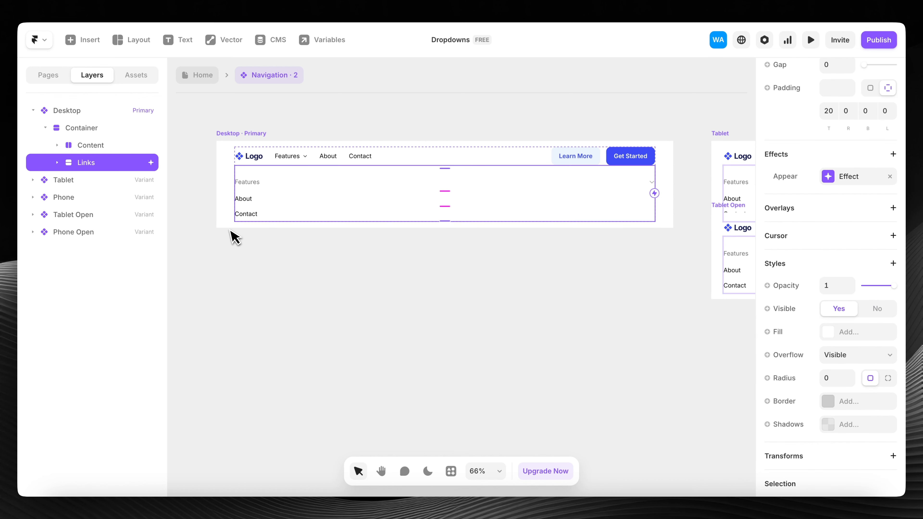
click(211, 262)
- Open the Features link's Hover Overlay and select the Dropdown panel inside it
click(271, 186)
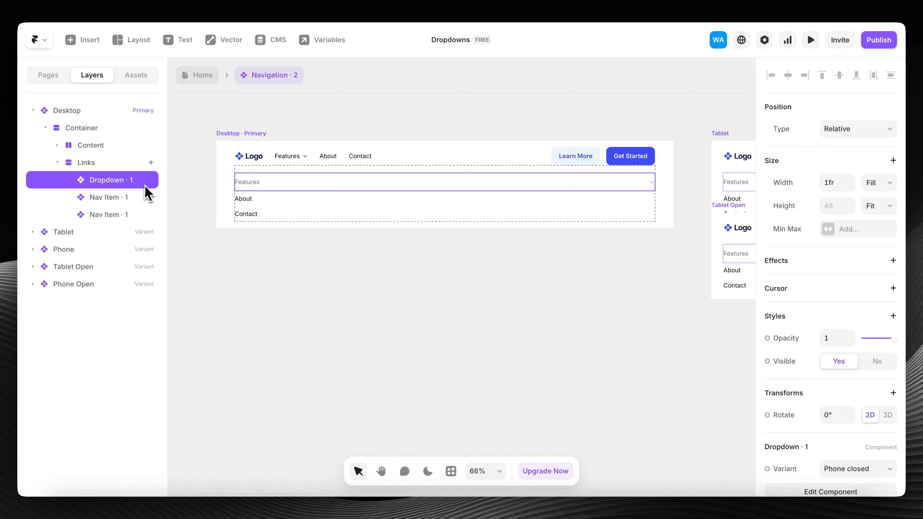
click(295, 157)
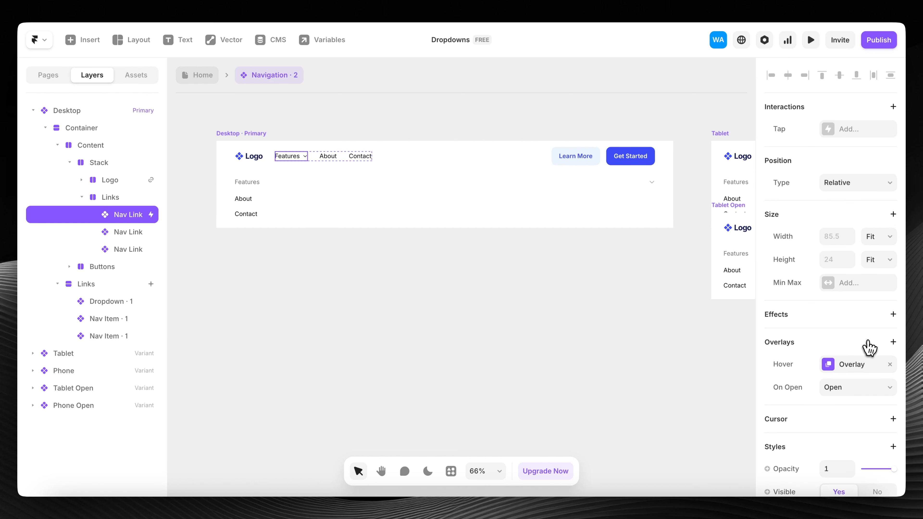
click(851, 364)
click(307, 205)
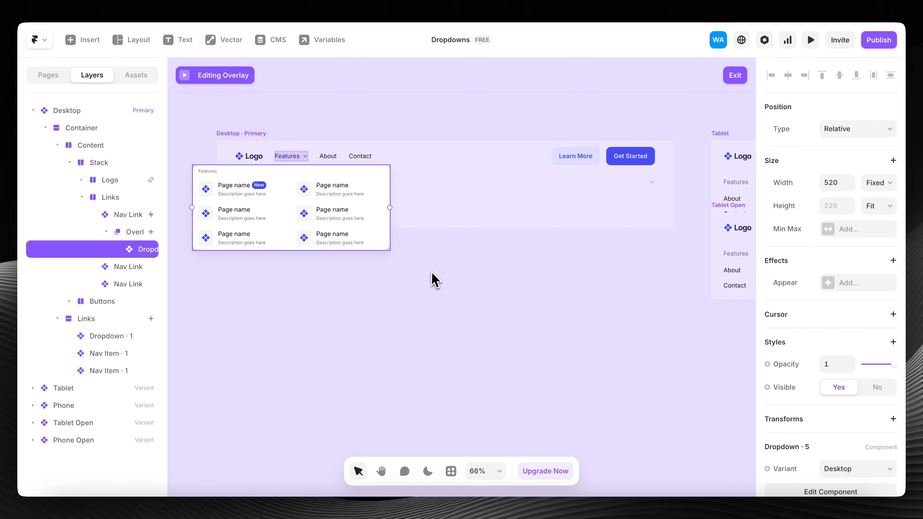
- Peek inside the Dropdown · 5 primary component, then go back to Navigation · 2
scroll(435, 280, left, 2)
scroll(305, 214, left, 2)
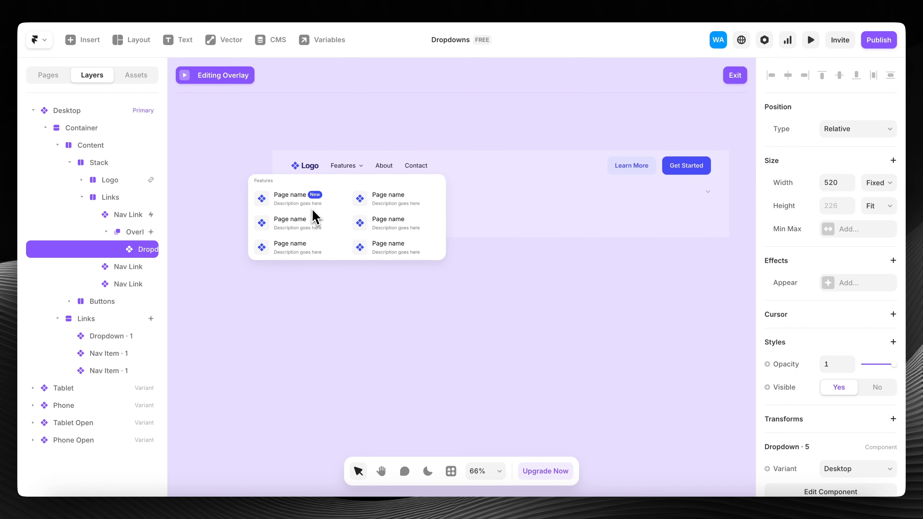
double_click(341, 215)
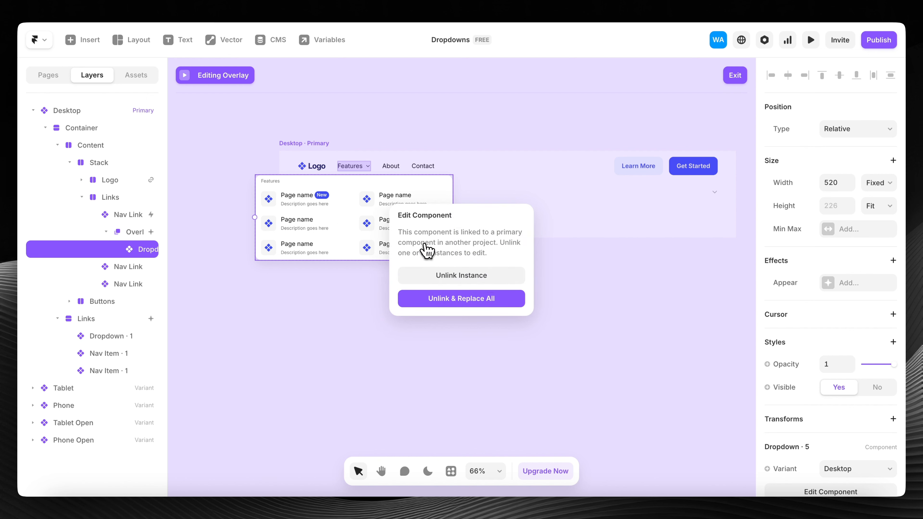
click(476, 276)
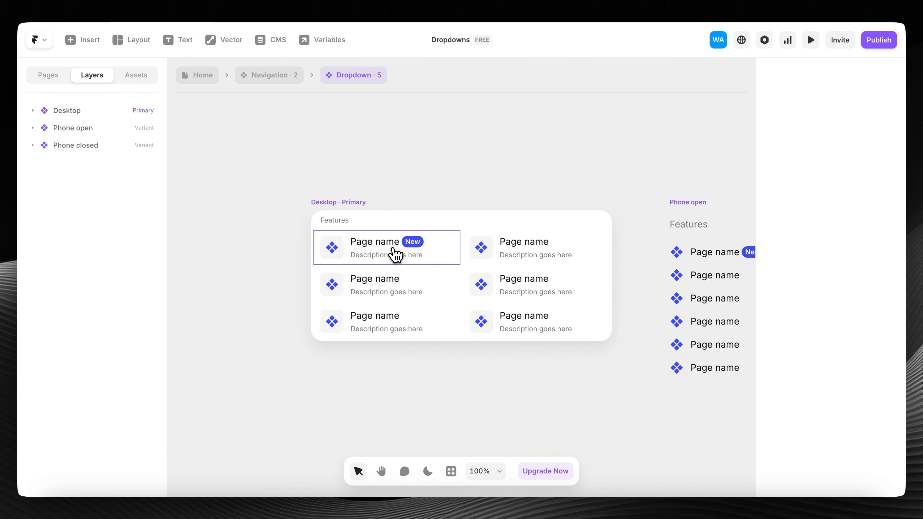
click(275, 77)
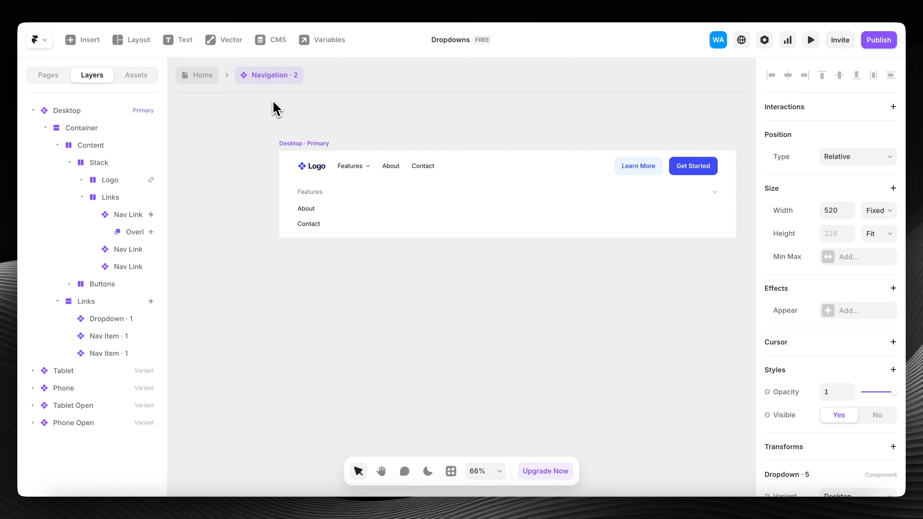
- Delete the old Features dropdown, Dropdown · 1, from the mobile Links stack
scroll(283, 117, right, 3)
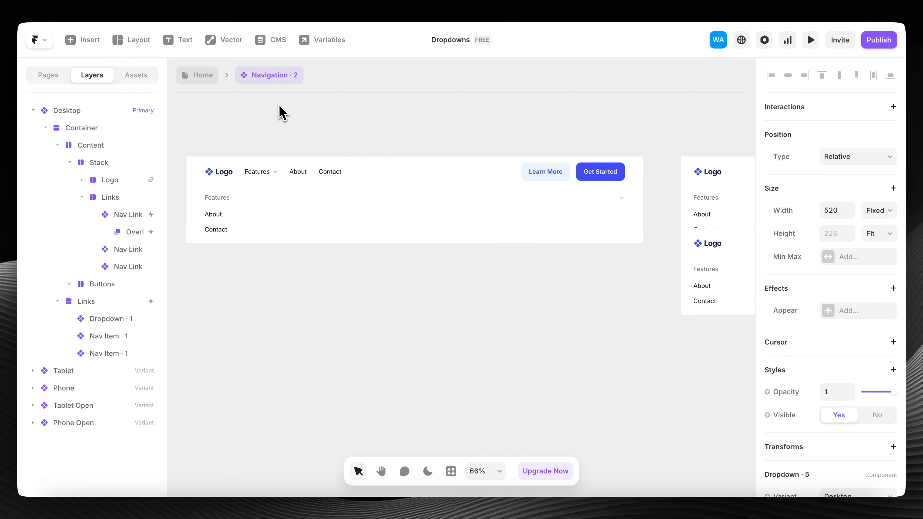
scroll(279, 105, down, 5)
scroll(279, 106, up, 5)
scroll(480, 187, left, 3)
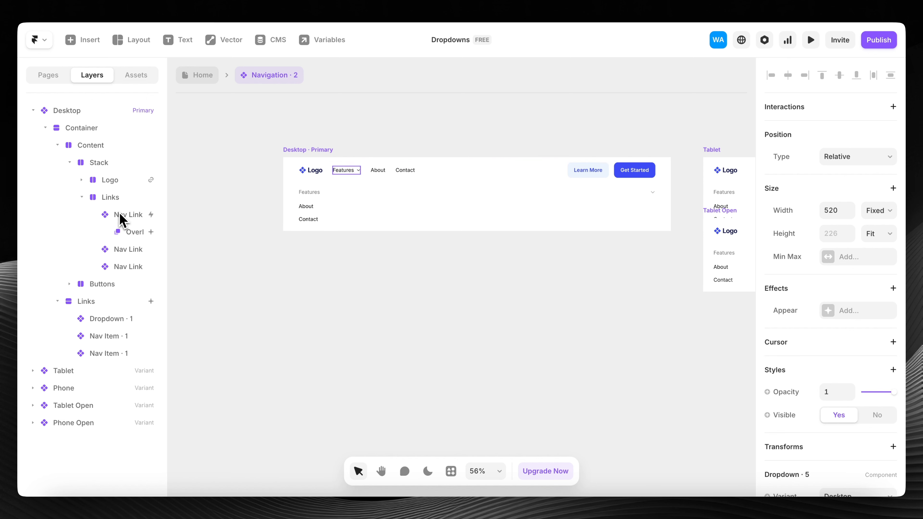
click(352, 185)
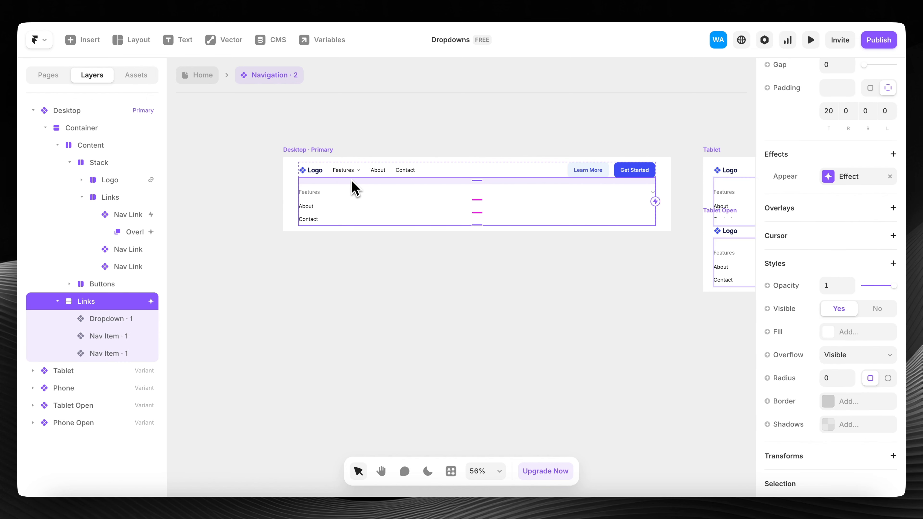
click(133, 323)
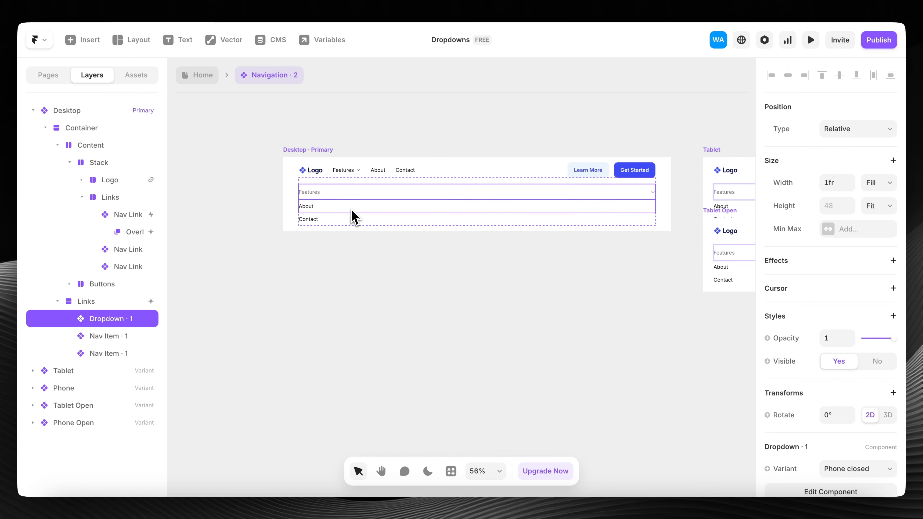
key(Delete)
- Paste Dropdown · 5 at the top of Links with Fill width and Phone closed variant
click(360, 192)
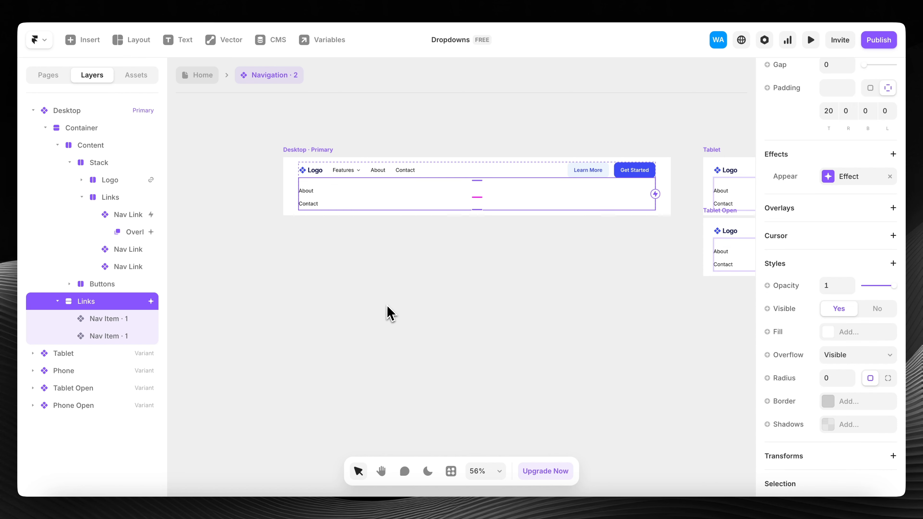
key(ctrl+v)
key(Up)
key(Up)
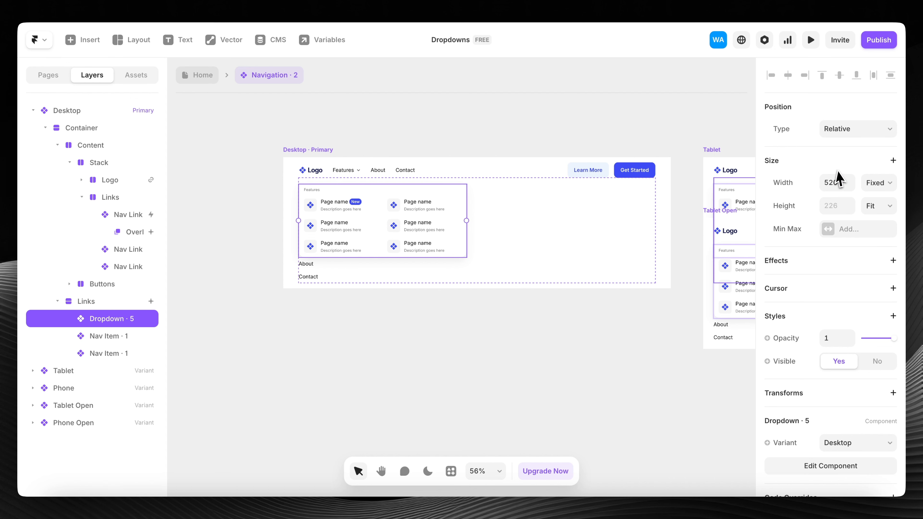
click(879, 184)
click(881, 215)
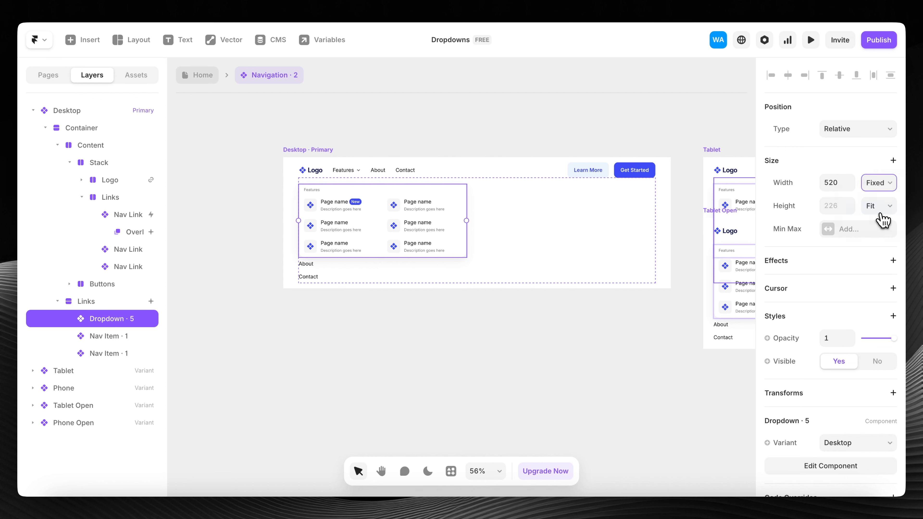
scroll(864, 318, down, 2)
click(864, 365)
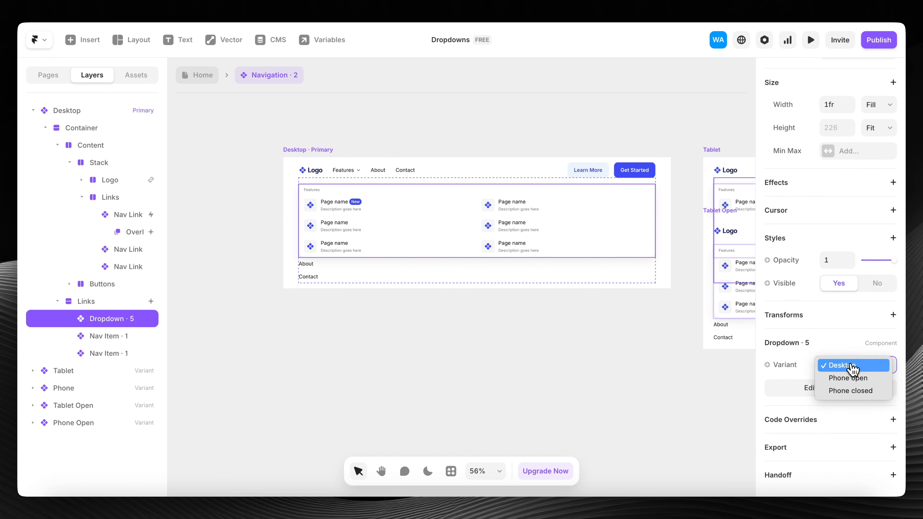
click(870, 392)
- Hide the Links stack again on the Desktop Primary variant and return to the Home page
scroll(370, 198, up, 1)
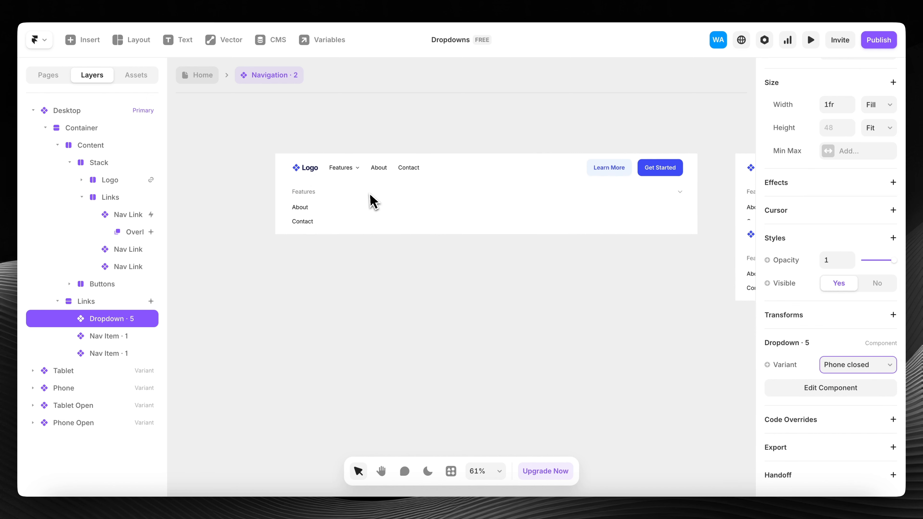
scroll(370, 198, up, 1)
click(309, 145)
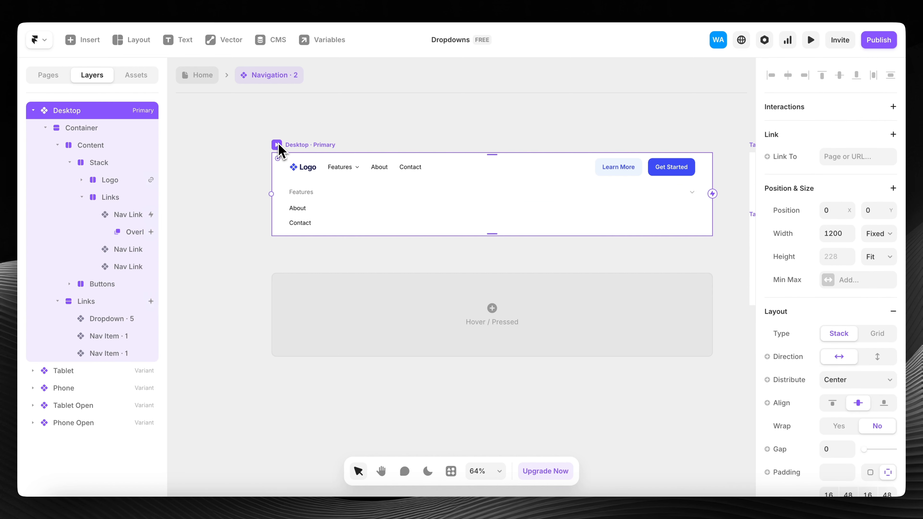
click(347, 189)
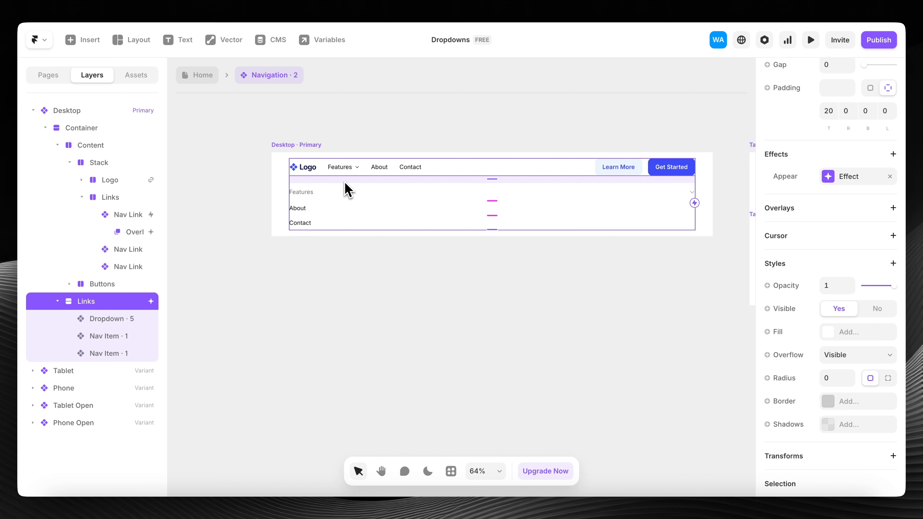
click(883, 311)
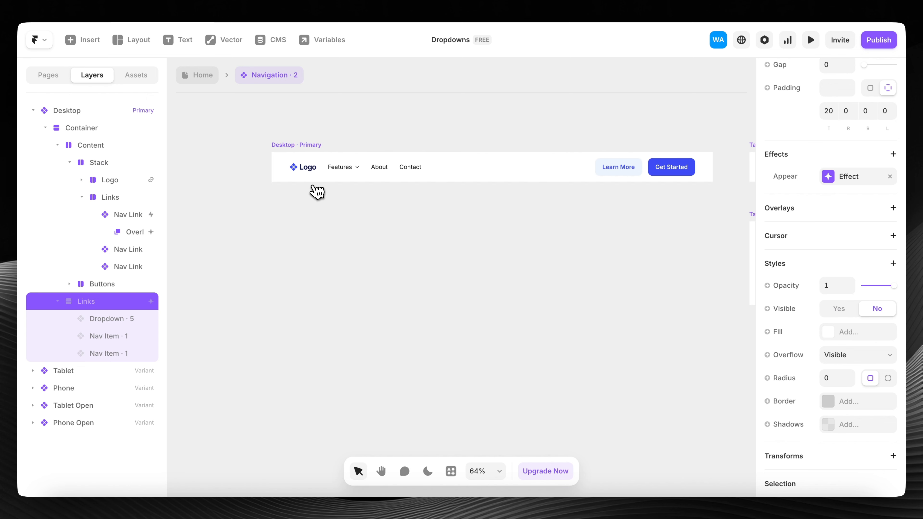
scroll(461, 169, down, 5)
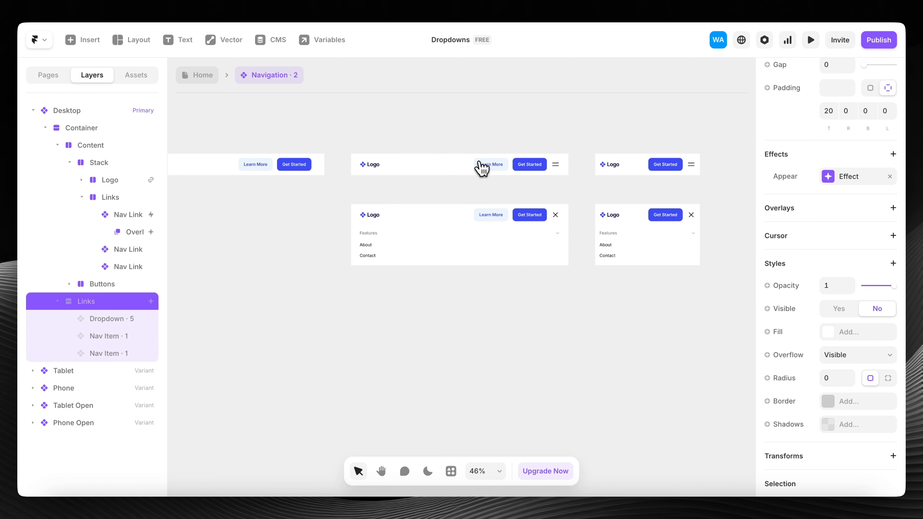
key(ctrl+z)
click(191, 76)
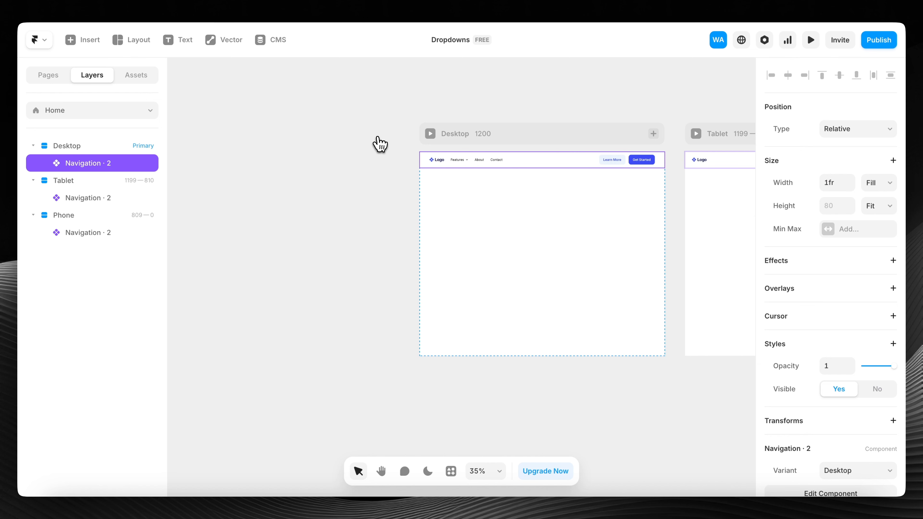
click(440, 135)
click(429, 134)
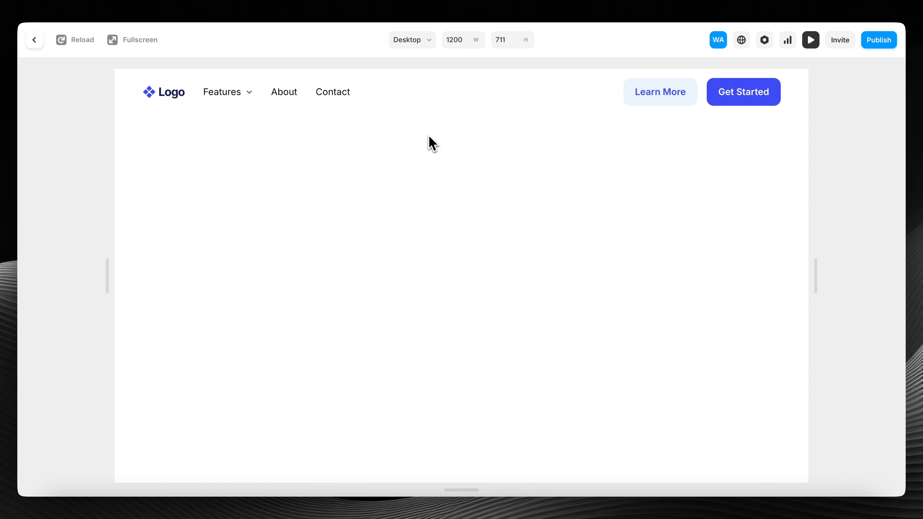
mouse_move(253, 103)
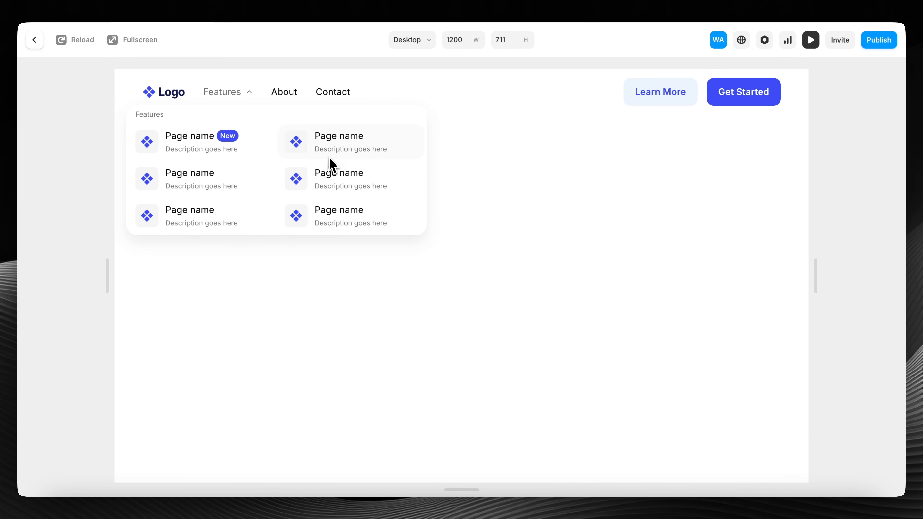
drag(108, 276, 351, 262)
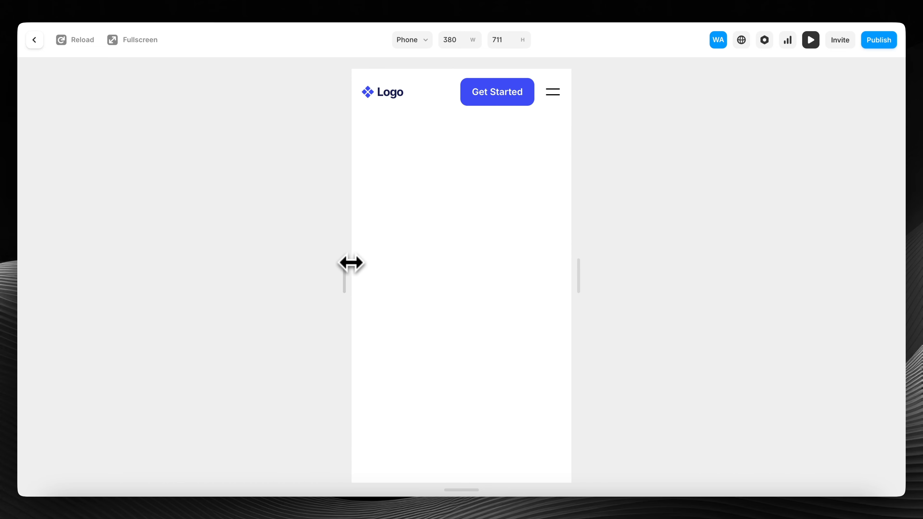
click(554, 95)
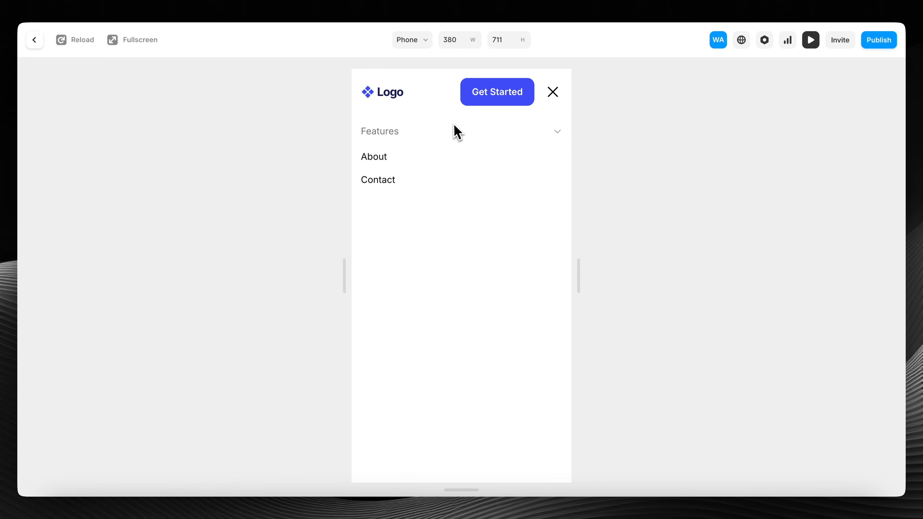
click(453, 132)
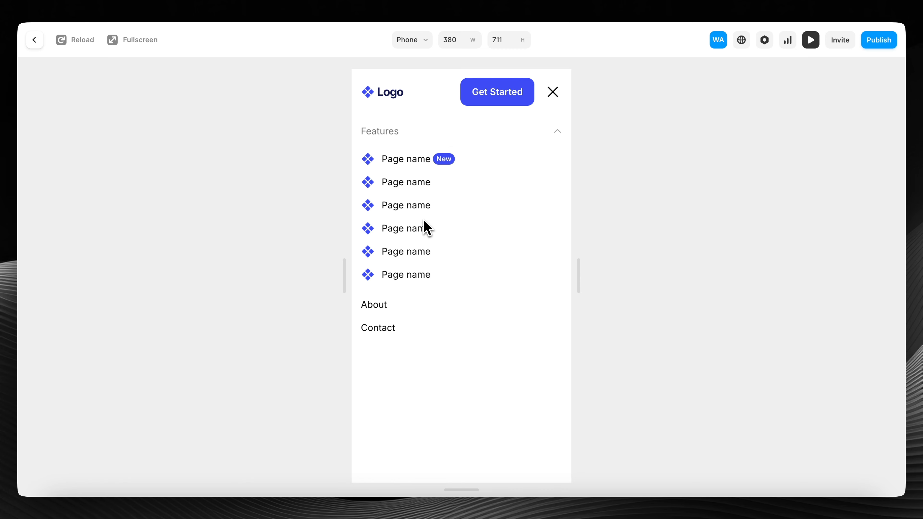
click(447, 135)
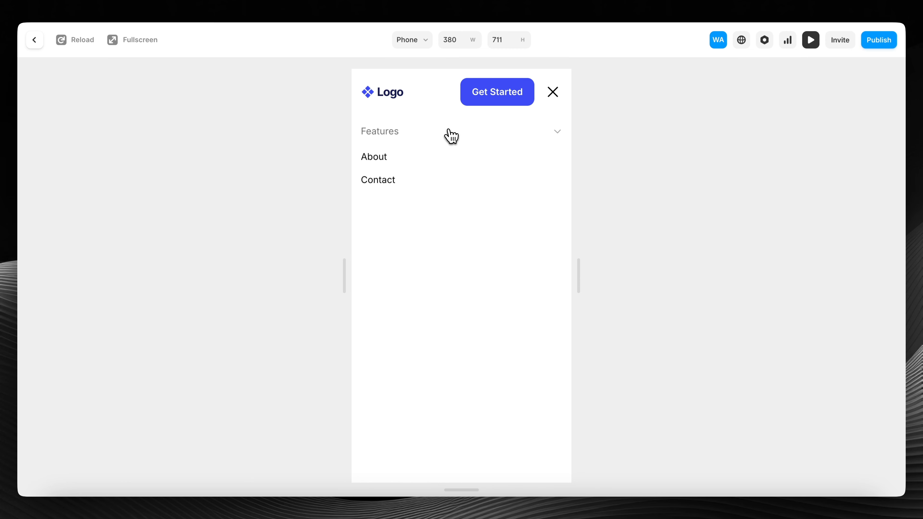
click(451, 136)
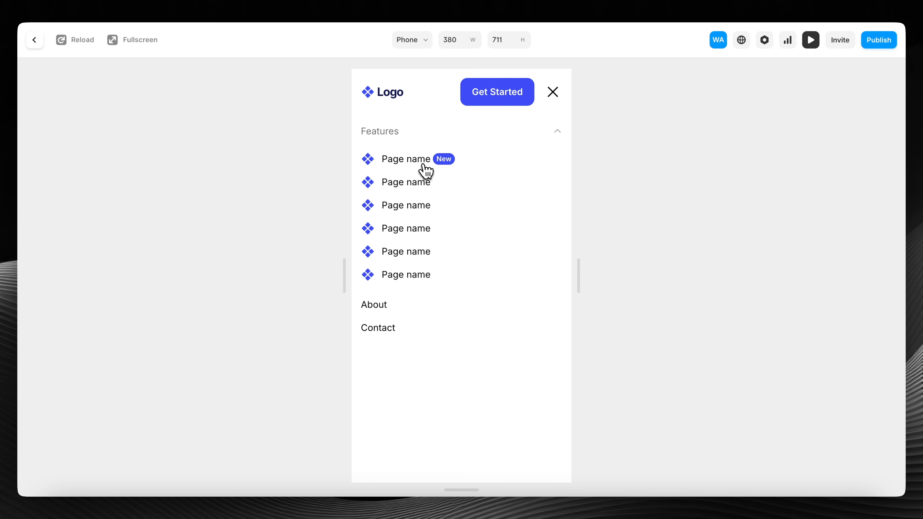
click(418, 134)
click(433, 137)
click(461, 135)
- Leave the preview and open the Features Nav Link's overlay inside the Navigation component
click(35, 41)
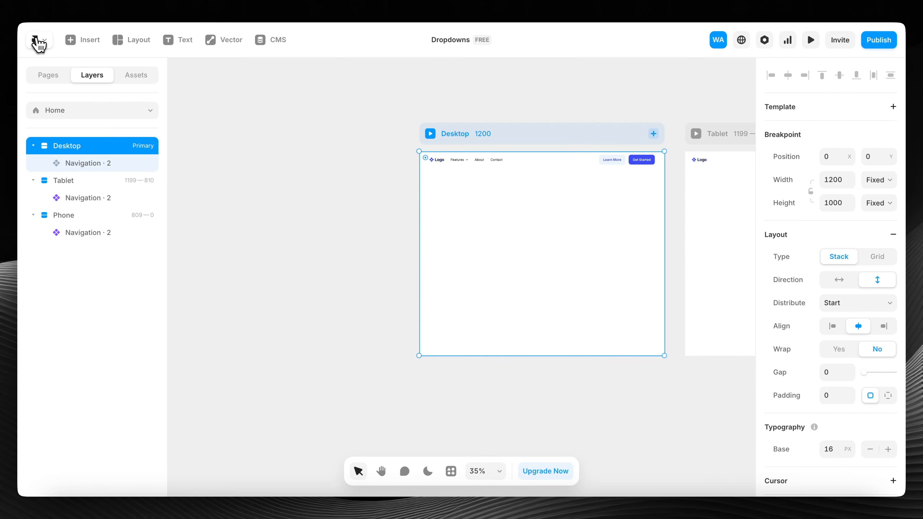
click(491, 163)
double_click(490, 163)
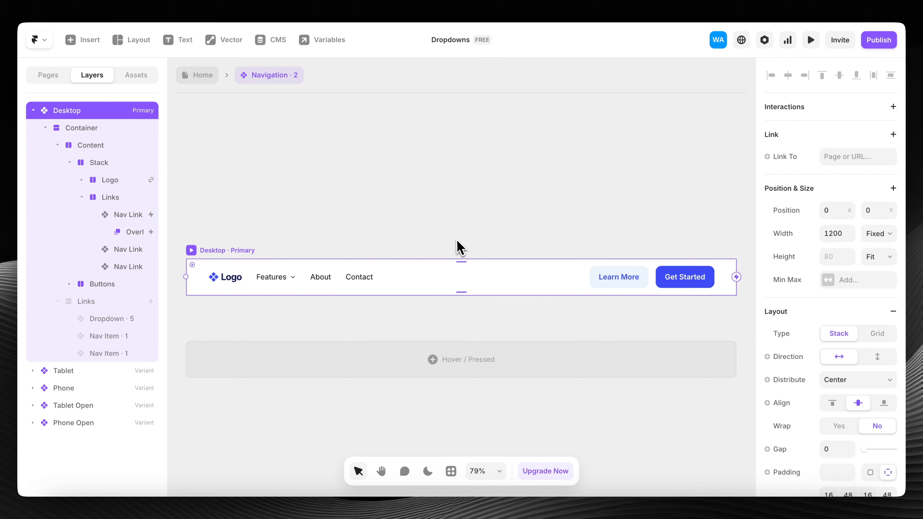
click(273, 283)
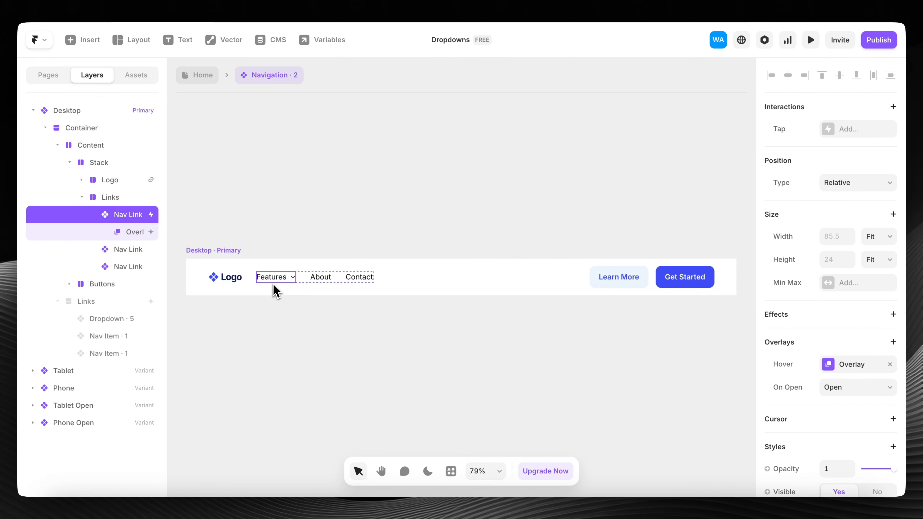
click(138, 233)
- Drill from the overlay into the Dropdown · 5 component to reach its nav items
scroll(365, 313, up, 5)
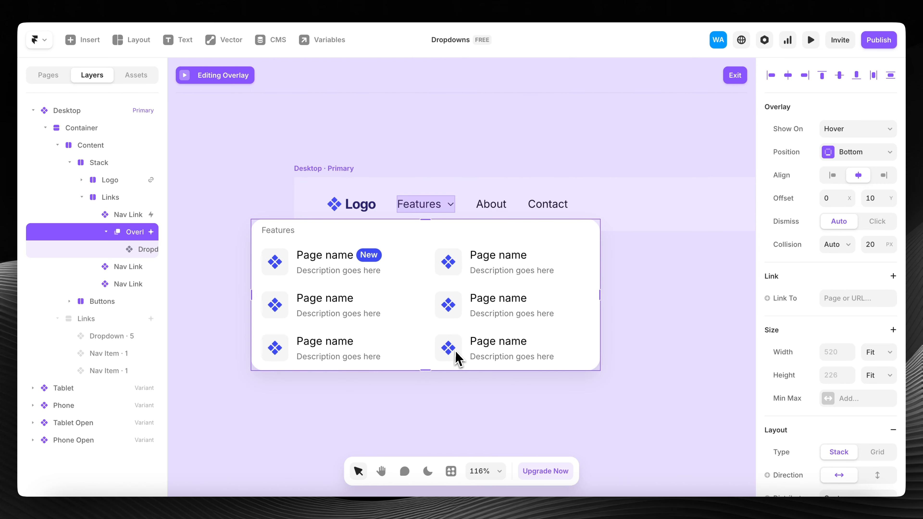
scroll(399, 270, down, 5)
scroll(381, 272, right, 3)
double_click(379, 269)
click(451, 364)
double_click(389, 204)
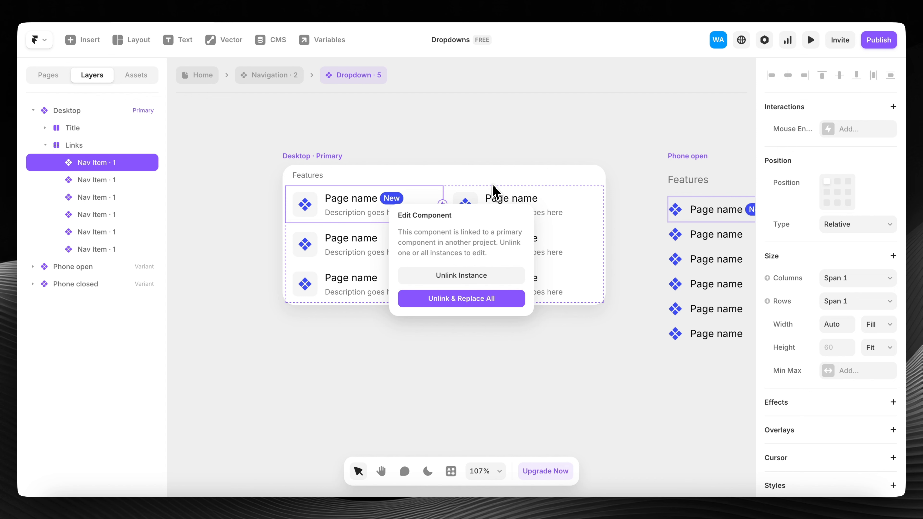
- Dismiss the linked-component prompt and check each desktop nav item in the dropdown
click(470, 169)
click(507, 218)
click(508, 240)
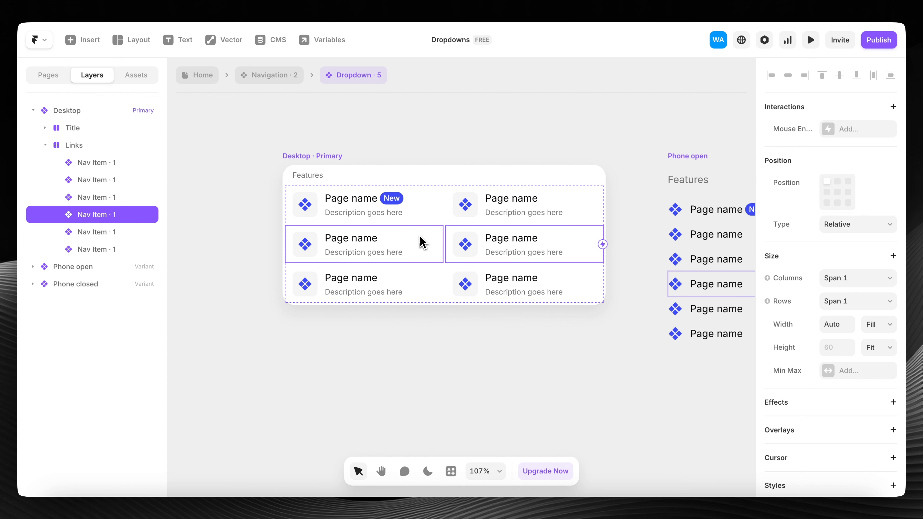
click(420, 243)
click(408, 282)
click(494, 291)
scroll(494, 290, right, 5)
- Check the six phone nav items, then Unlink & Replace All nav item instances
click(573, 204)
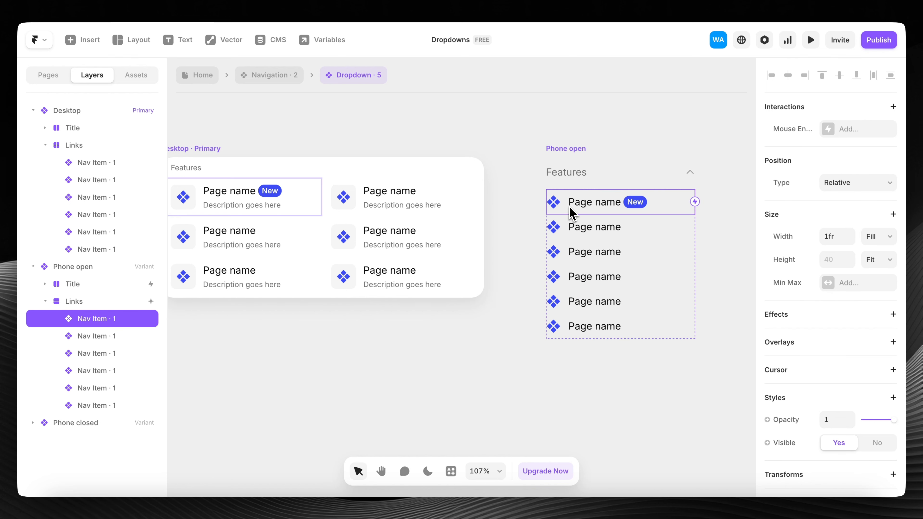
click(573, 227)
click(578, 251)
click(580, 273)
click(581, 300)
click(590, 327)
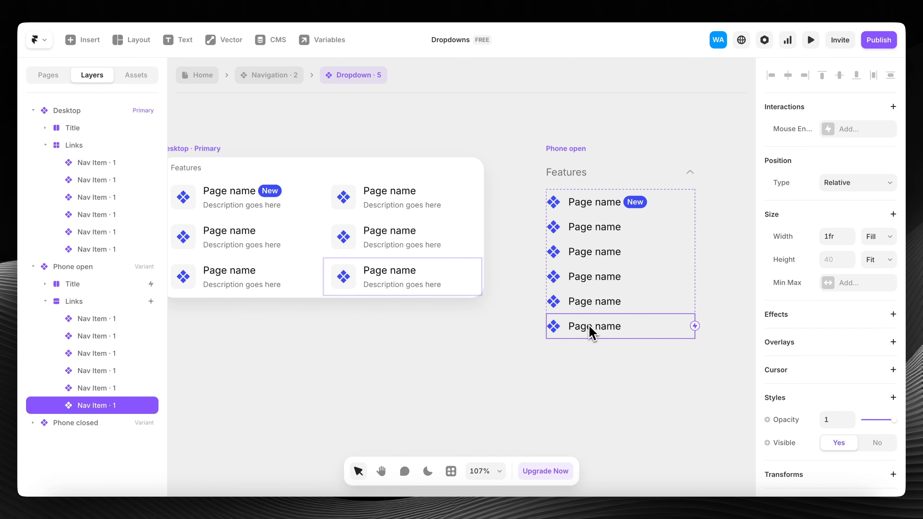
scroll(278, 206, left, 5)
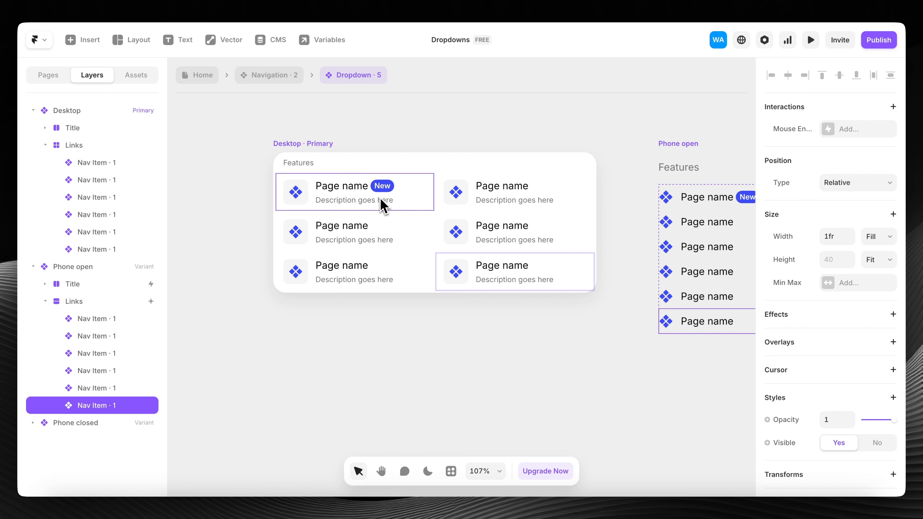
double_click(360, 196)
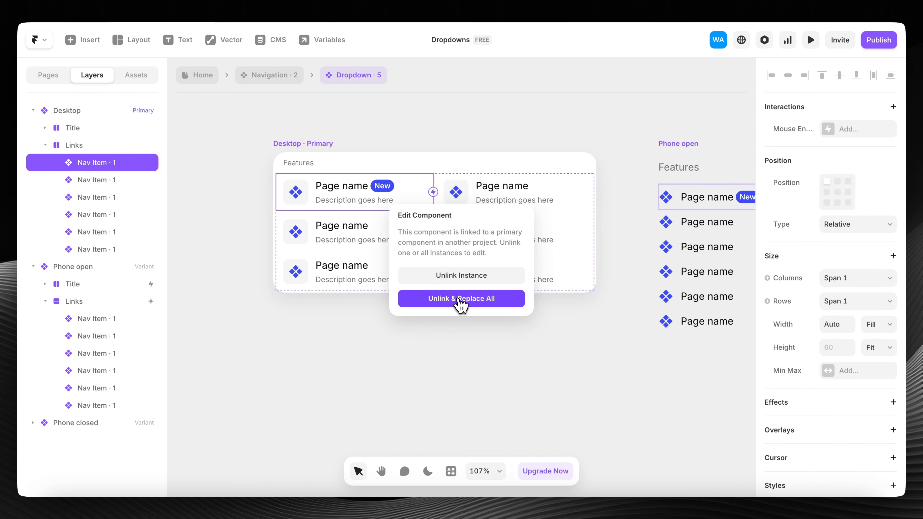
click(461, 298)
- In Nav Item · 1, unbind the icon's Color and Icon Background variables, leaving 3D4CF5 and F5F5F5
double_click(402, 214)
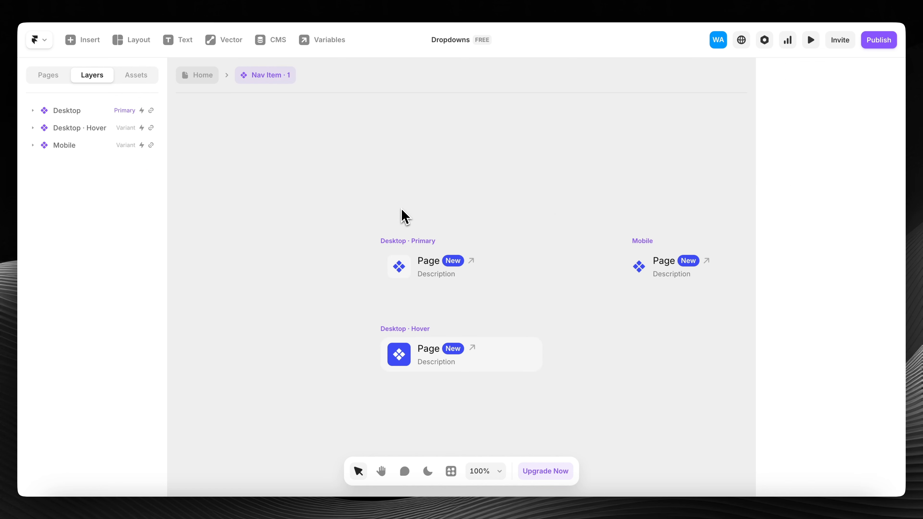
click(405, 269)
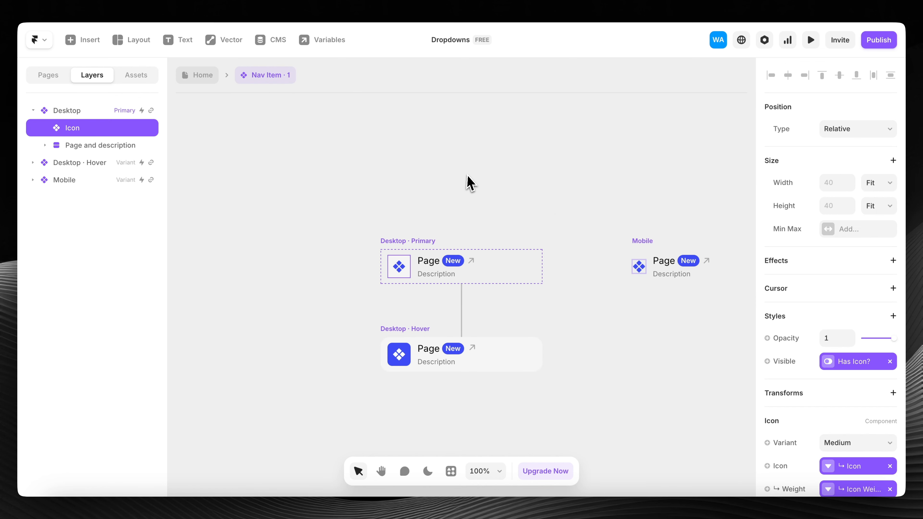
ctrl+scroll(468, 182, up, 3)
scroll(886, 368, down, 6)
scroll(885, 360, down, 1)
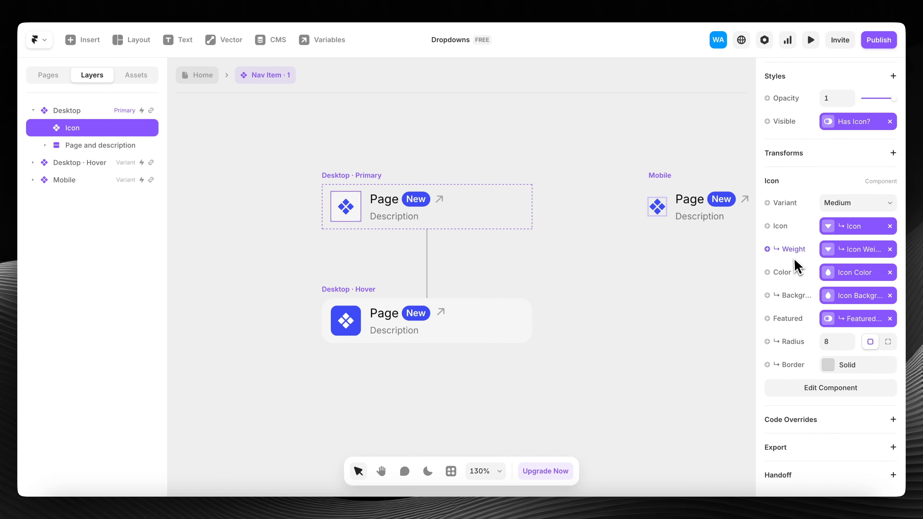
ctrl+scroll(359, 233, up, 2)
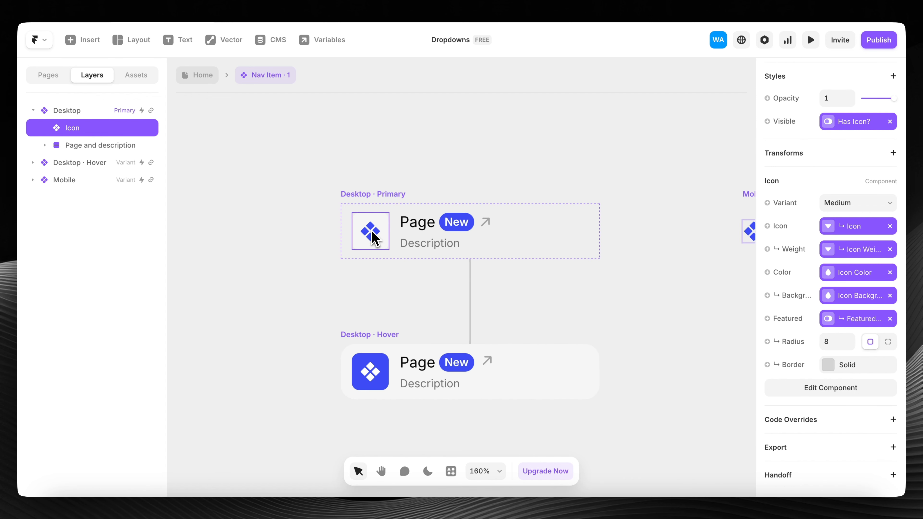
scroll(414, 227, right, 1)
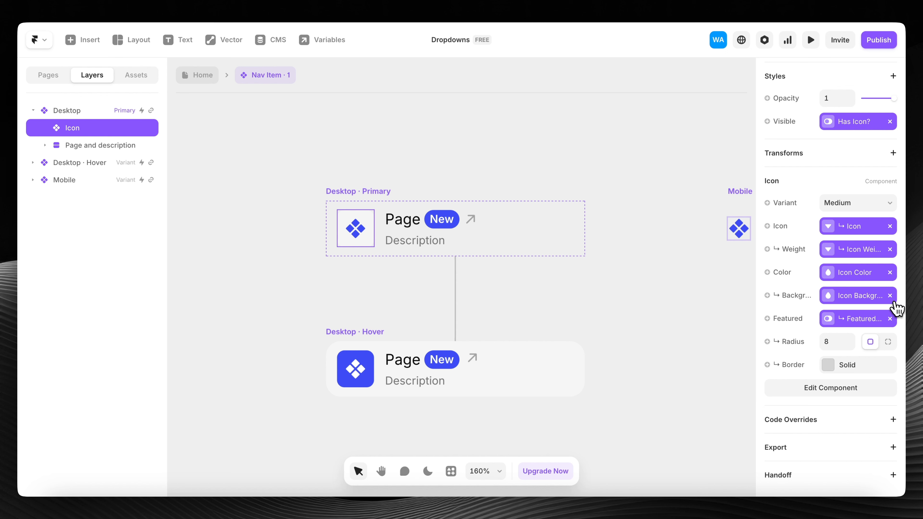
click(890, 296)
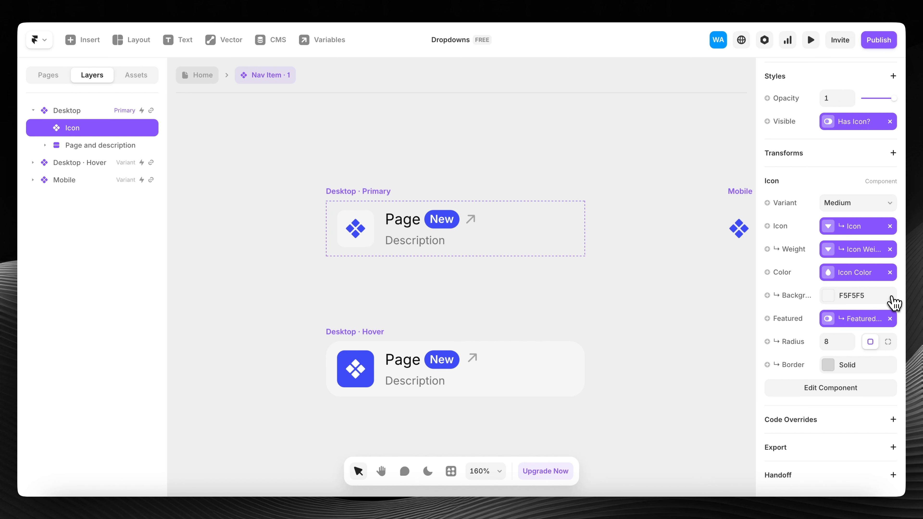
click(889, 273)
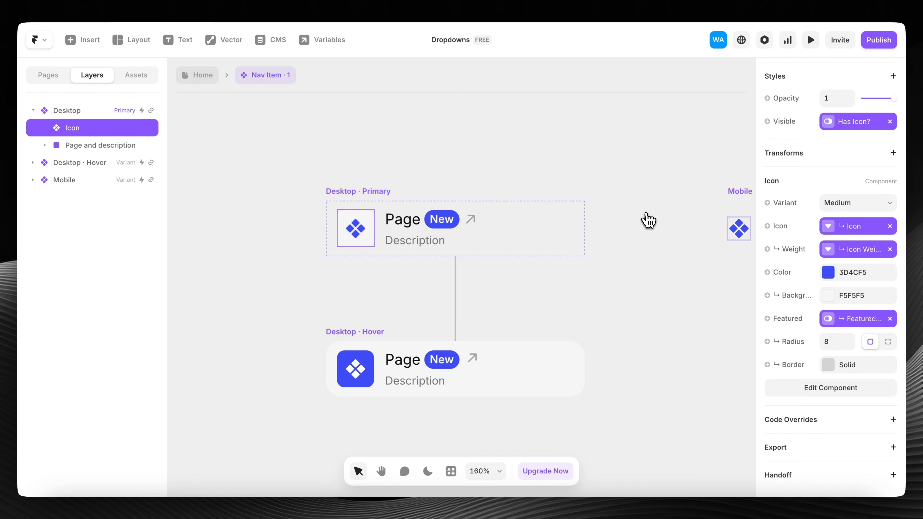
click(837, 274)
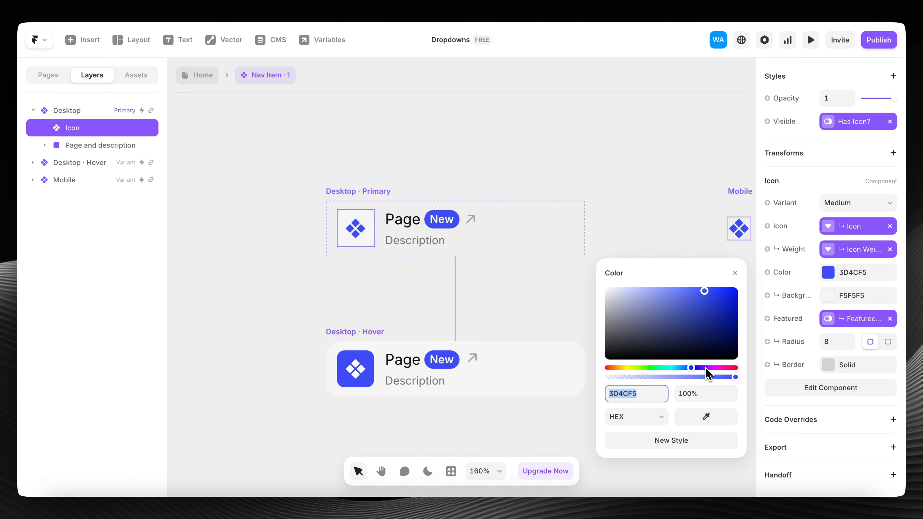
- Make the primary nav item icon white on a red F53D3D background
drag(705, 367, 784, 368)
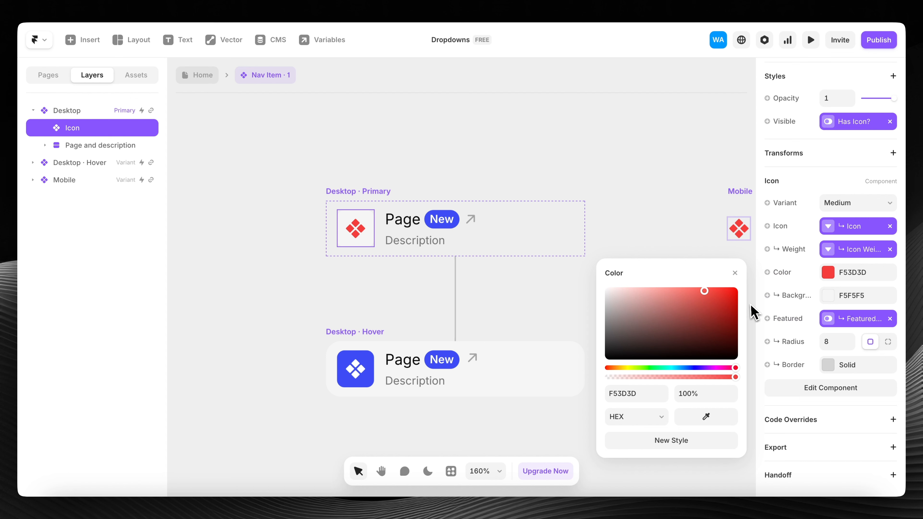
click(650, 396)
key(ctrl+c)
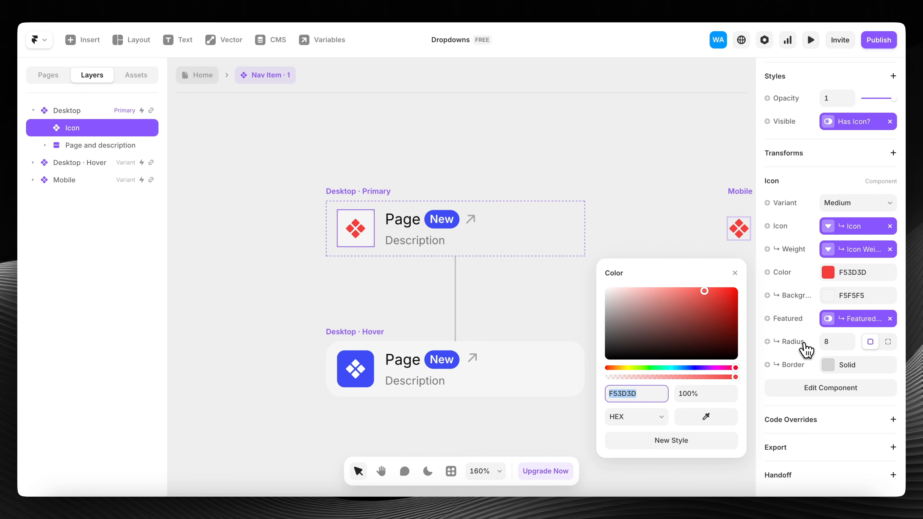
click(828, 295)
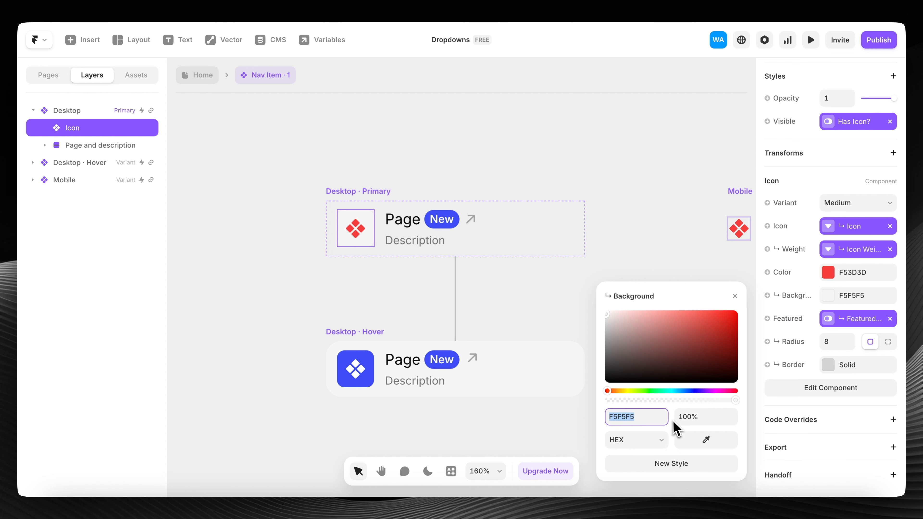
drag(756, 285, 704, 288)
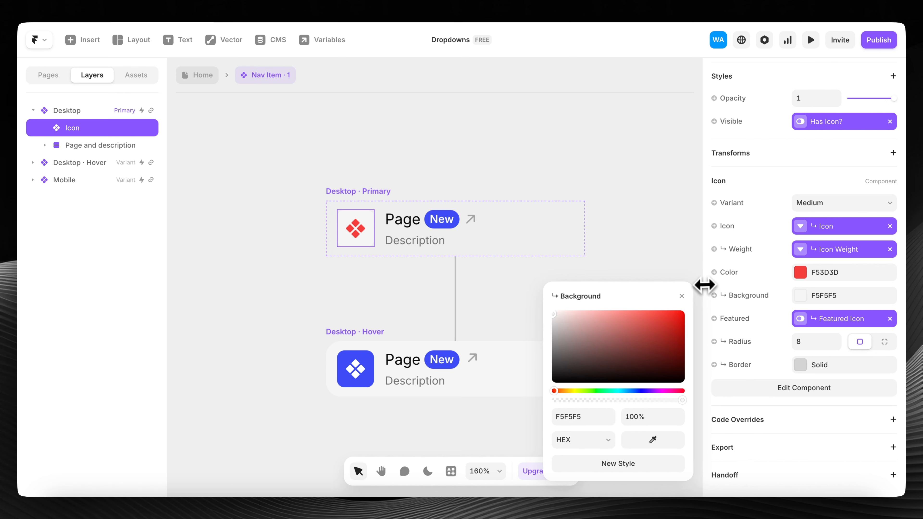
click(587, 418)
key(ctrl+v)
key(Return)
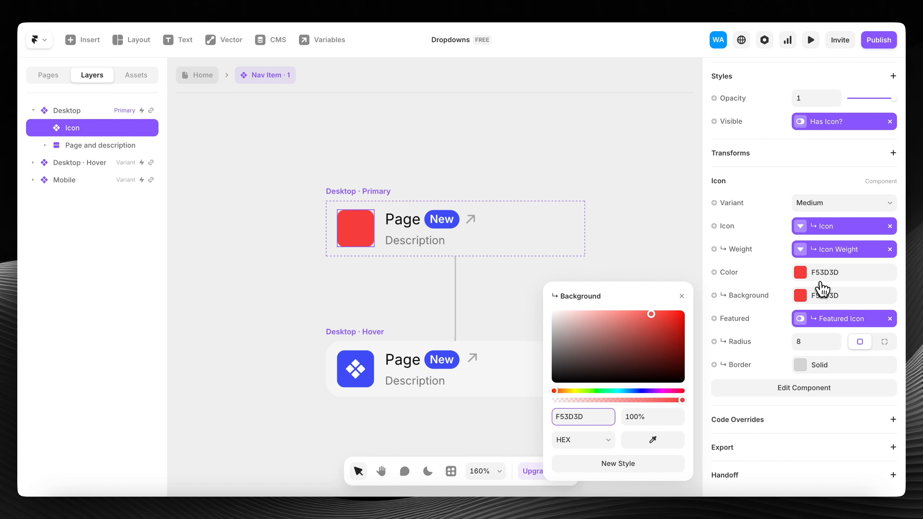
click(836, 273)
drag(612, 320, 421, 227)
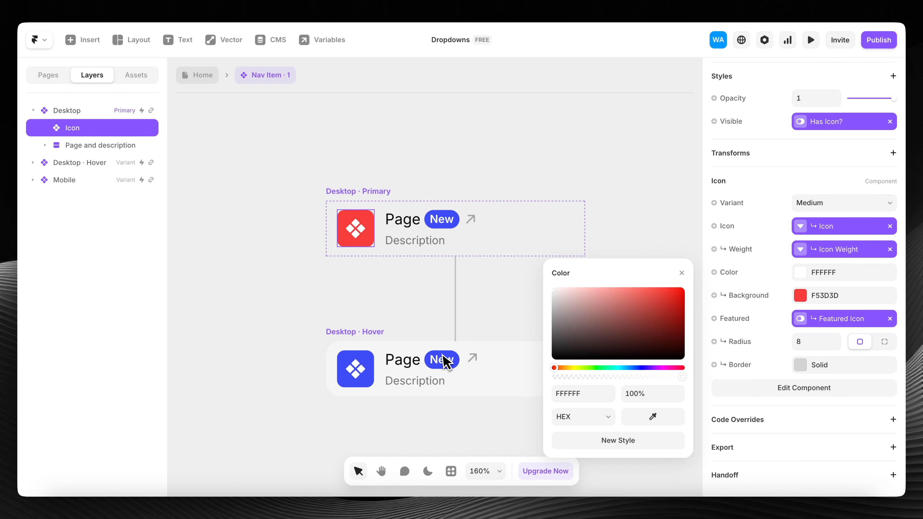
- Unbind the Hover Icon's Color and Background variables, leaving FFFFFF on 3D4CF5
click(356, 382)
scroll(748, 320, down, 5)
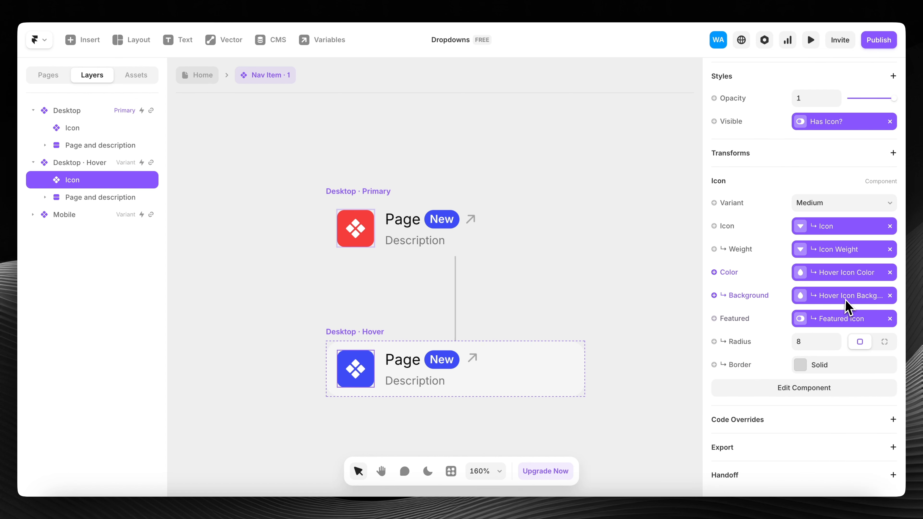
click(890, 273)
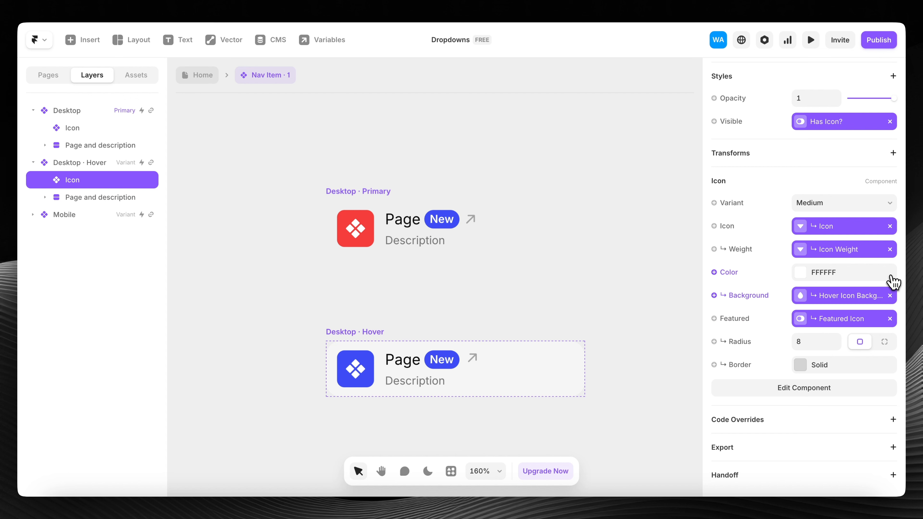
click(890, 295)
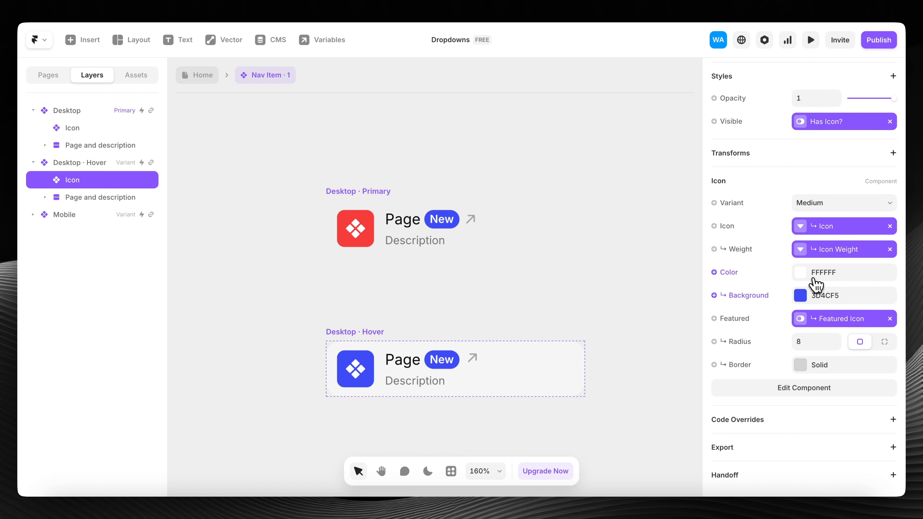
click(814, 295)
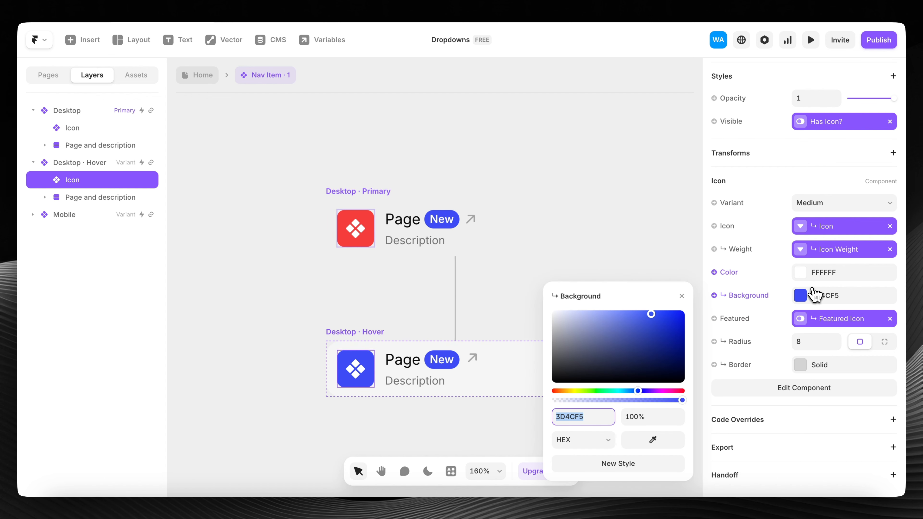
click(683, 298)
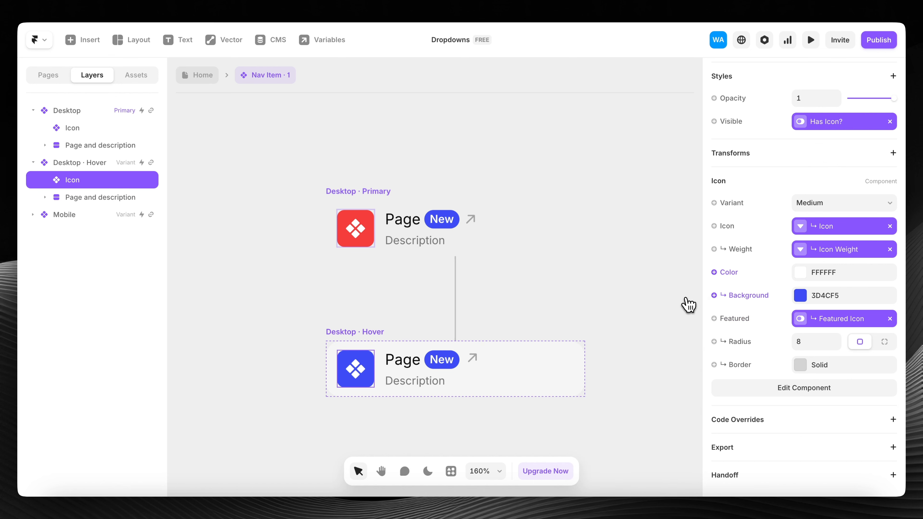
scroll(381, 262, down, 5)
- Preview the primary nav item variant, then return to editing
click(352, 218)
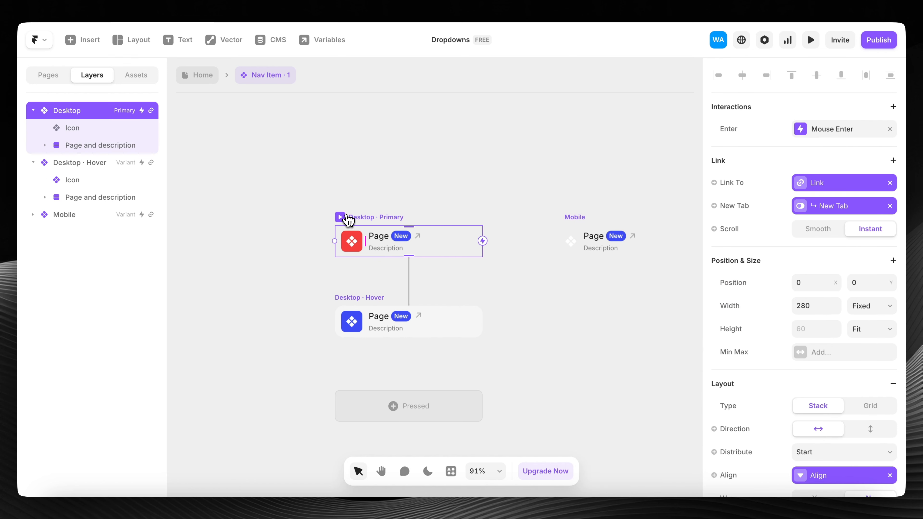
click(344, 217)
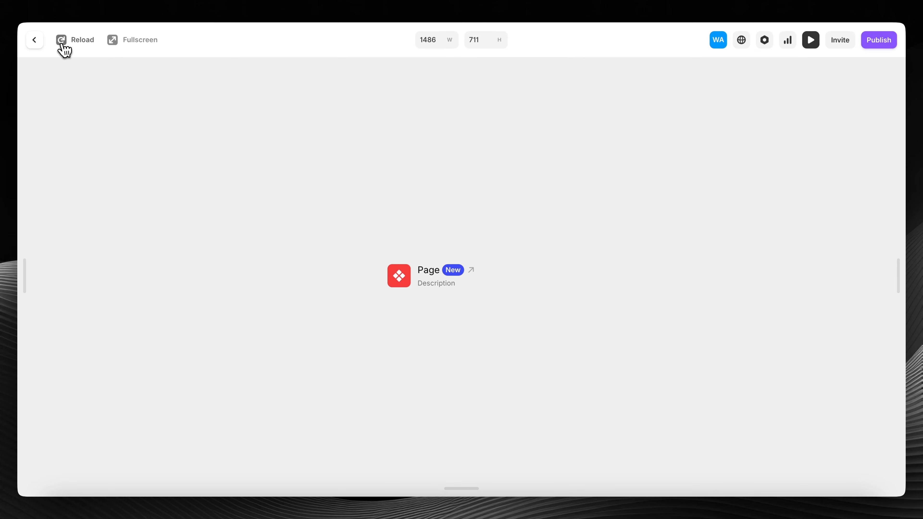
key(Escape)
scroll(727, 287, down, 6)
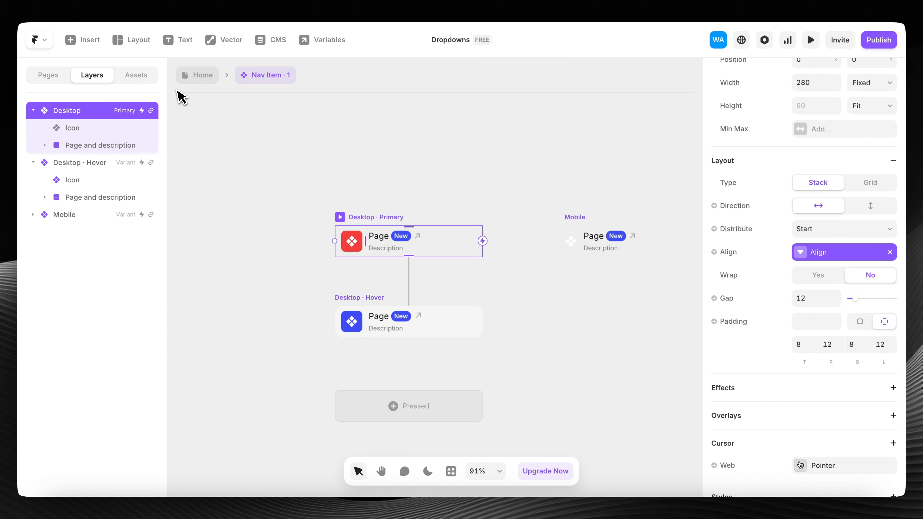
- Try the Features dropdown in the Desktop home preview, then drill into Dropdown · 5
click(200, 76)
click(429, 133)
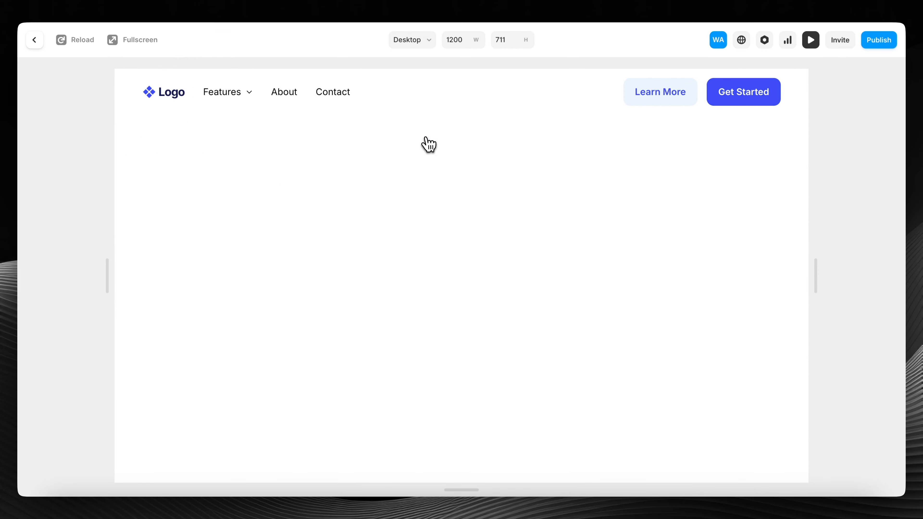
click(226, 98)
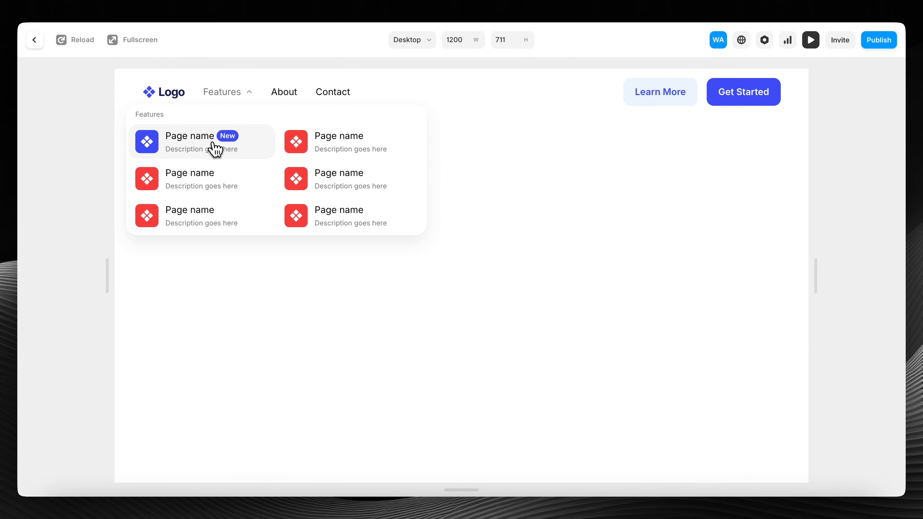
key(Escape)
double_click(426, 159)
click(355, 259)
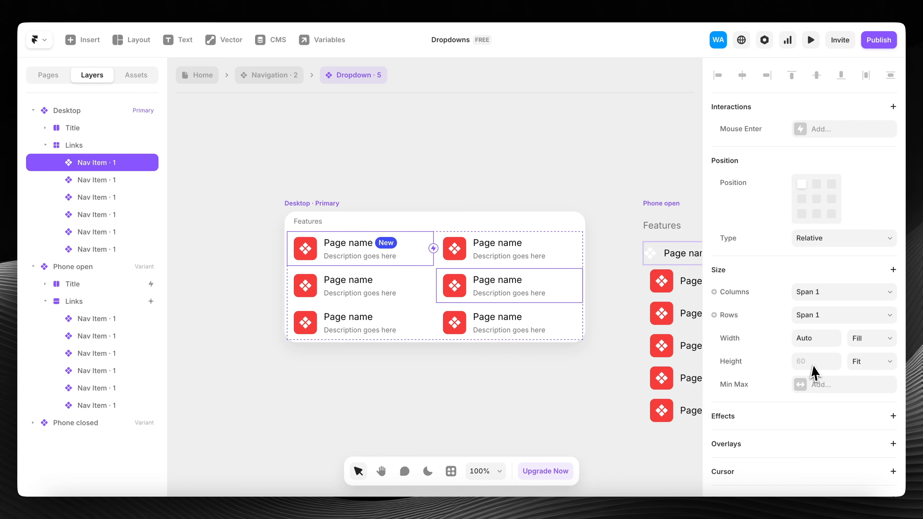
- Inside Nav Item, bind the icon's colour to Icon Color and its background to Icon Background
scroll(825, 368, down, 10)
scroll(829, 372, down, 2)
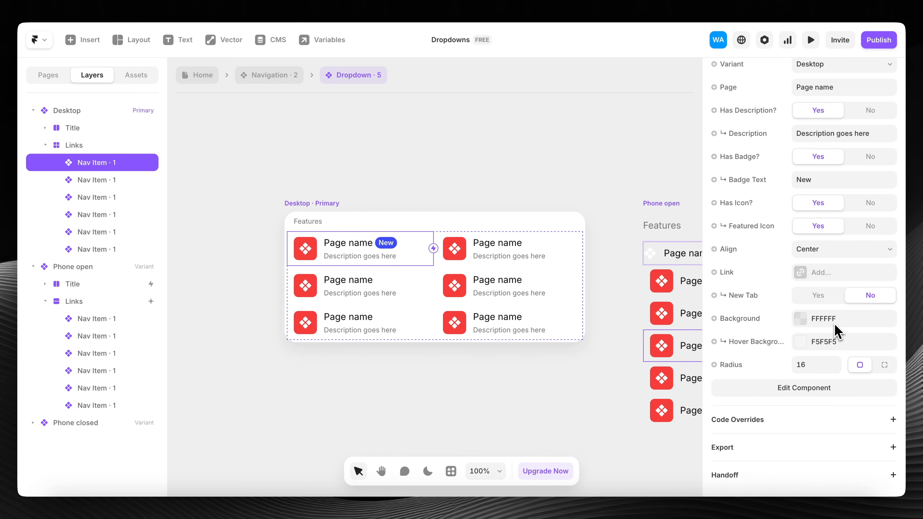
double_click(338, 264)
scroll(352, 346, up, 3)
click(378, 255)
scroll(749, 276, down, 5)
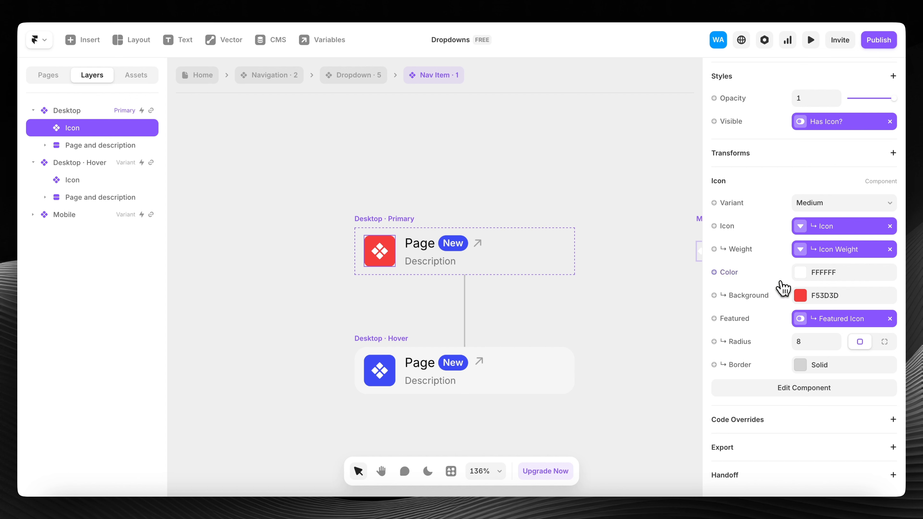
click(731, 273)
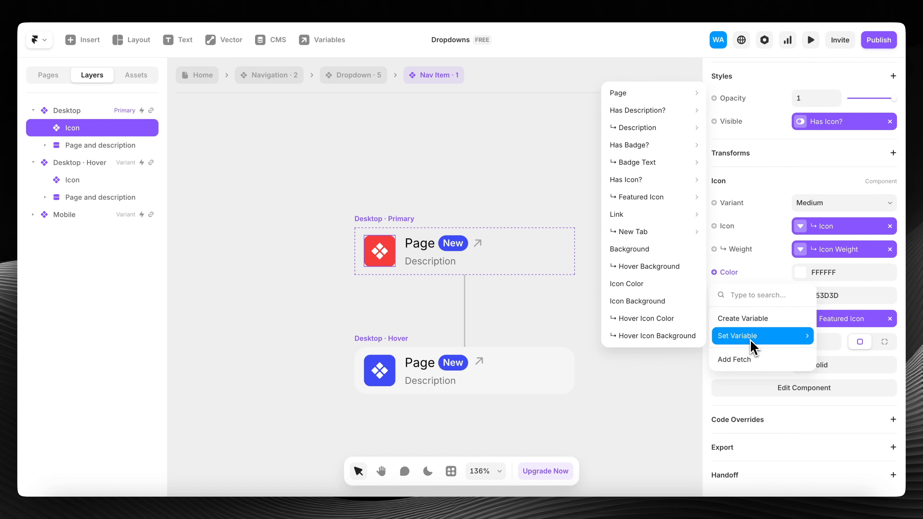
key(Escape)
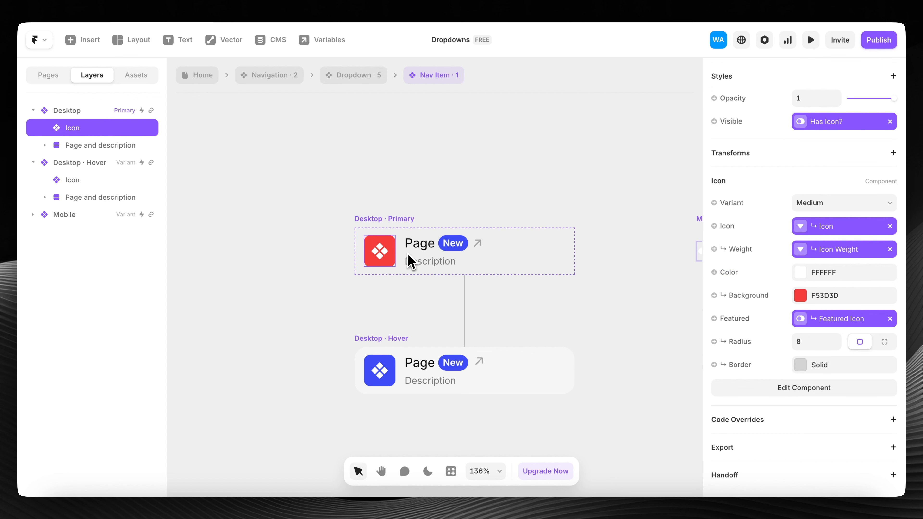
click(736, 280)
mouse_move(747, 336)
click(654, 284)
click(745, 297)
mouse_move(745, 359)
click(667, 327)
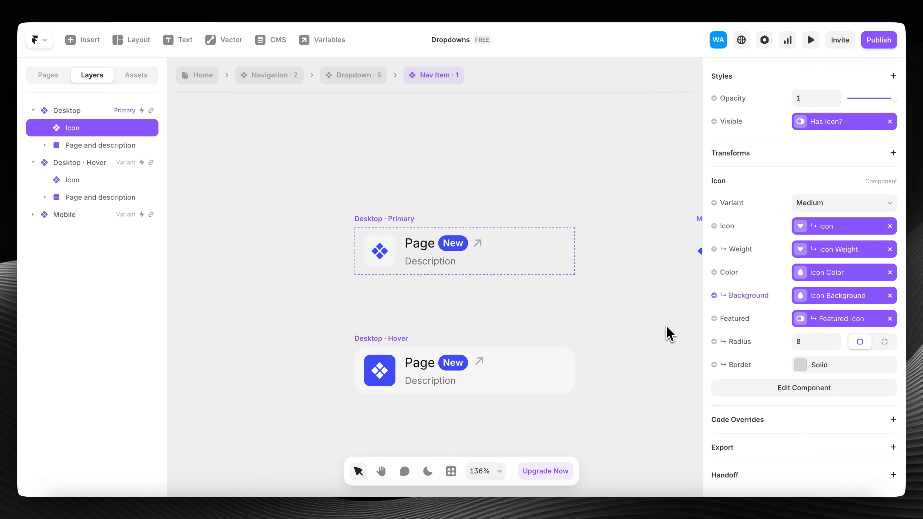
- Bind the hover variant icon's colour and background to Hover Icon Color and Hover Icon Background
click(385, 373)
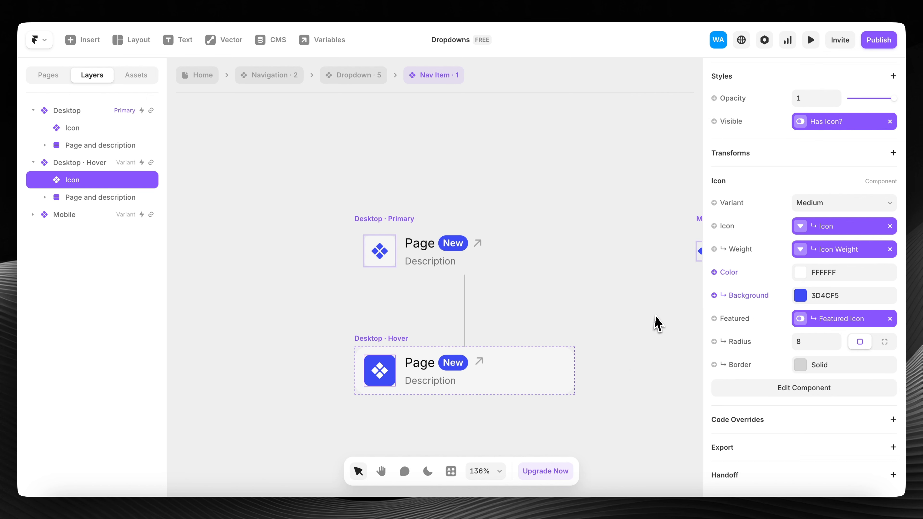
click(730, 278)
mouse_move(754, 336)
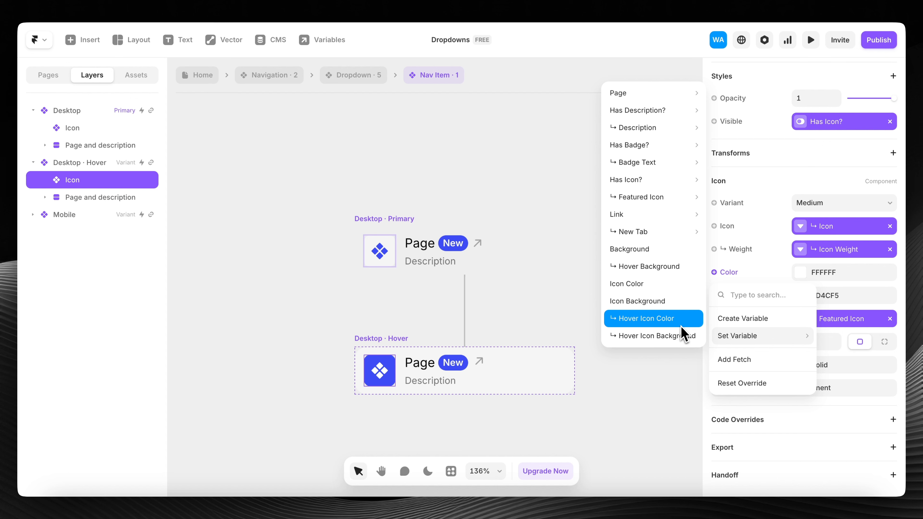
click(658, 320)
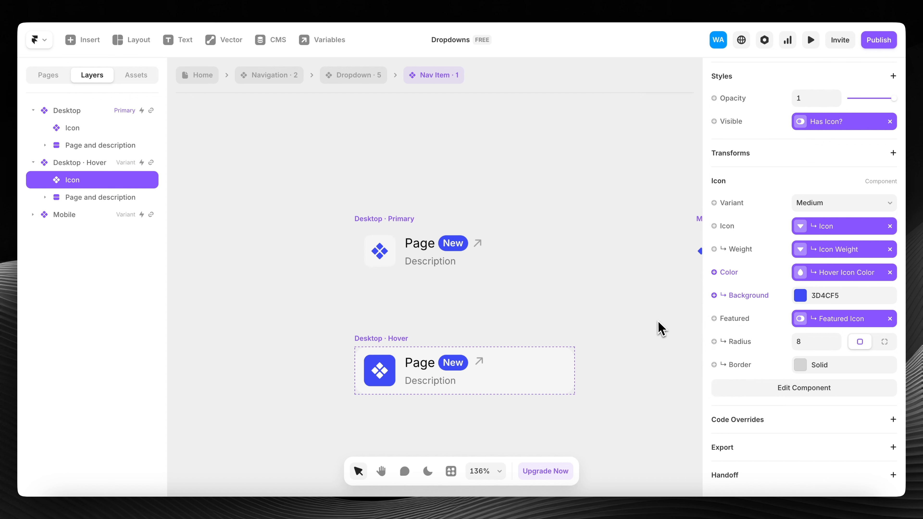
click(739, 296)
mouse_move(748, 360)
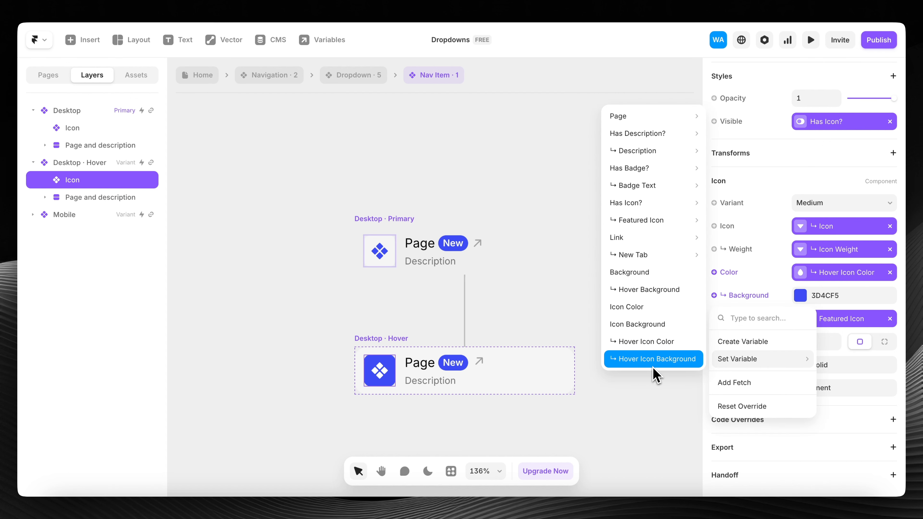
click(664, 364)
scroll(502, 278, down, 3)
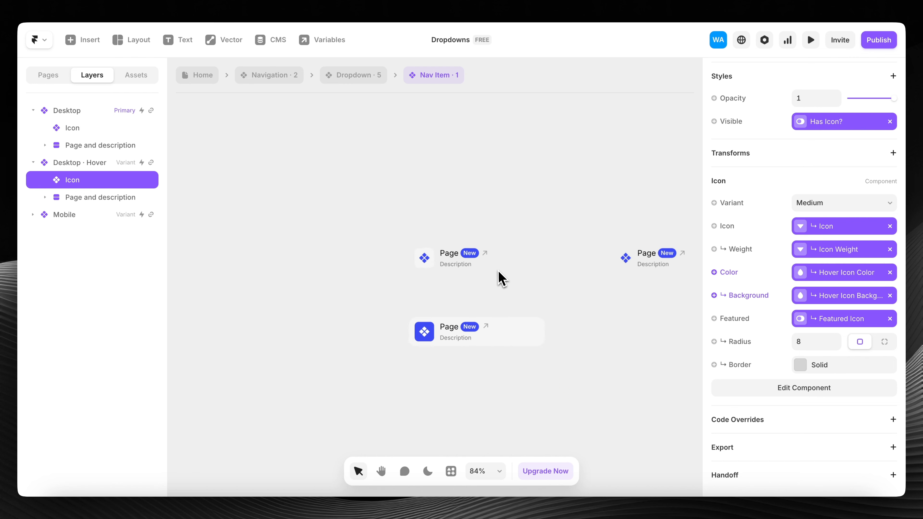
scroll(497, 271, right, 3)
scroll(387, 299, left, 1)
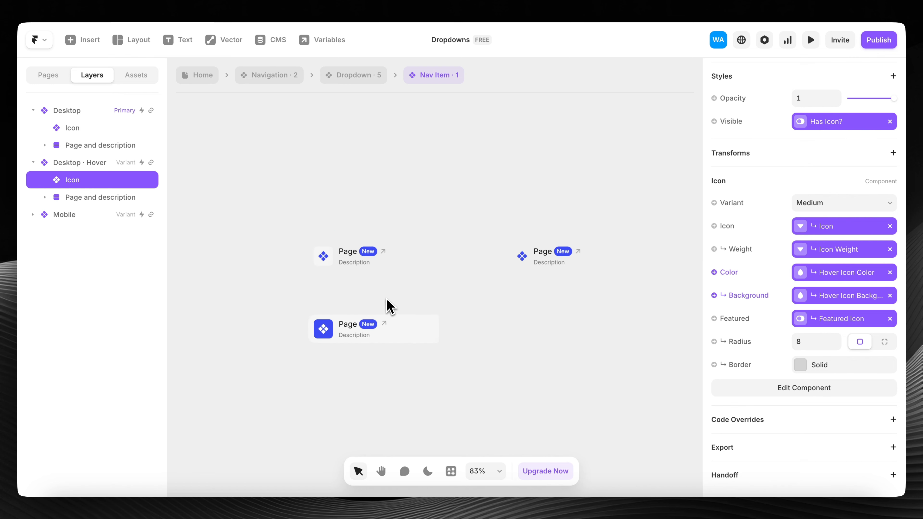
scroll(386, 307, up, 3)
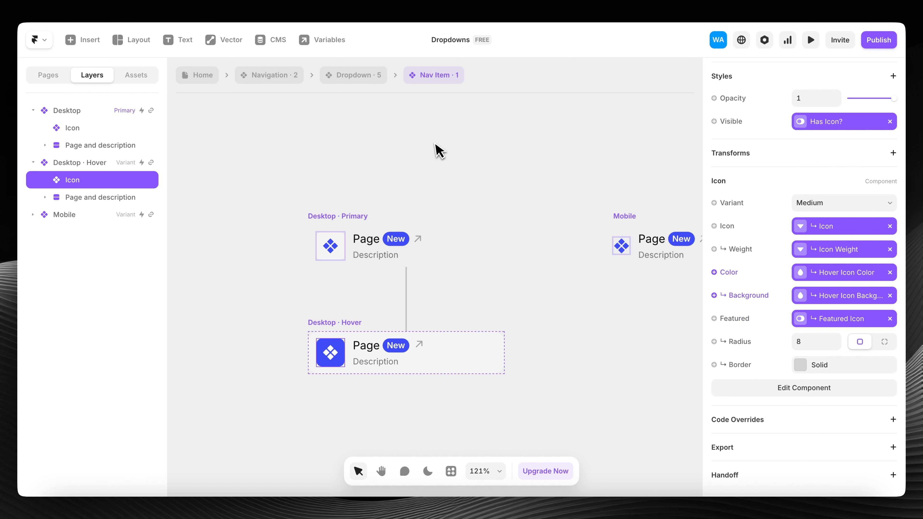
click(439, 168)
- Back in Dropdown · 5, make the first left-column nav item's icon red
click(358, 76)
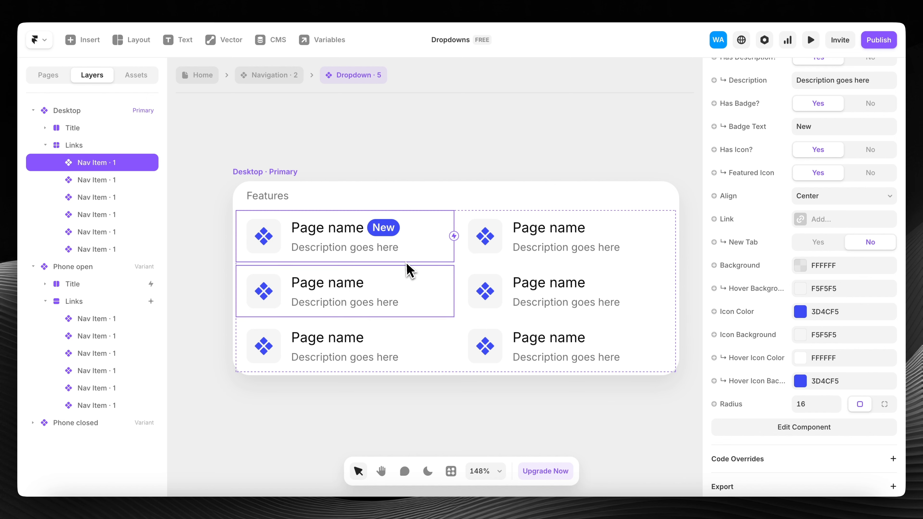
click(294, 290)
click(294, 339)
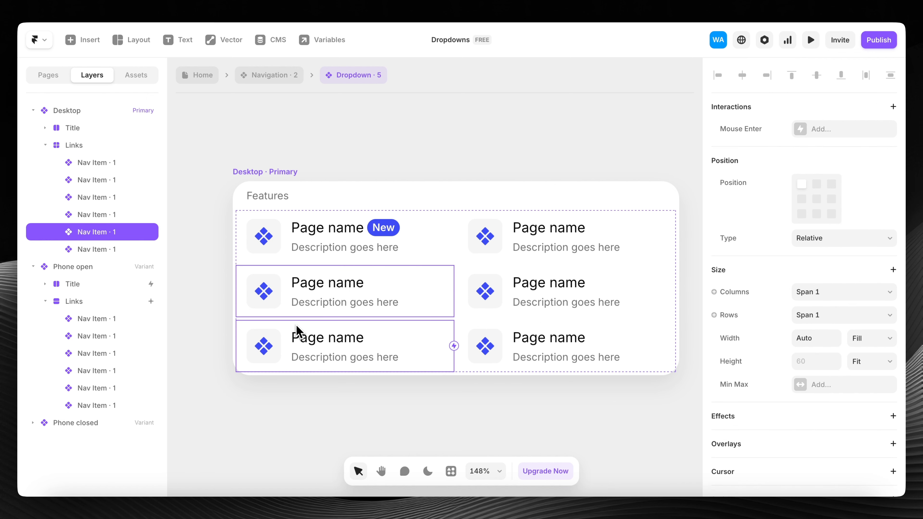
click(295, 293)
click(296, 249)
click(508, 232)
click(507, 286)
click(508, 325)
click(386, 324)
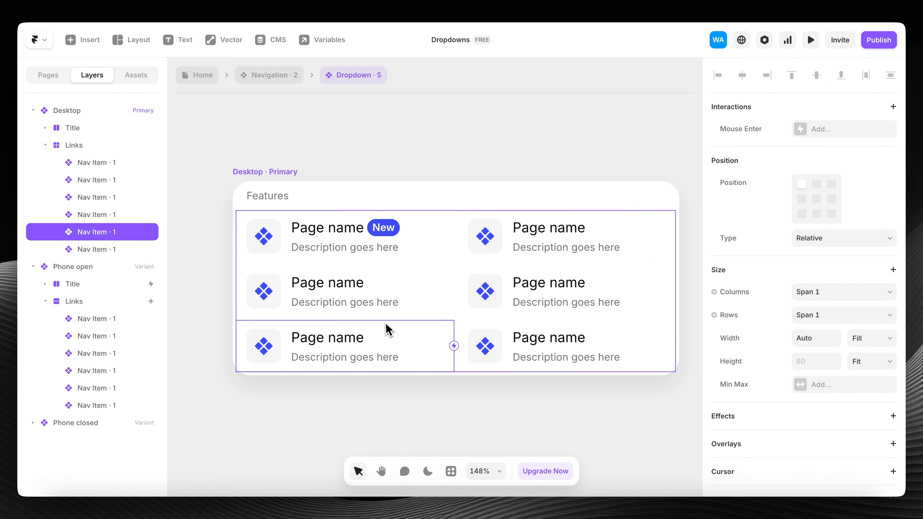
click(381, 286)
click(376, 240)
scroll(789, 158, up, 5)
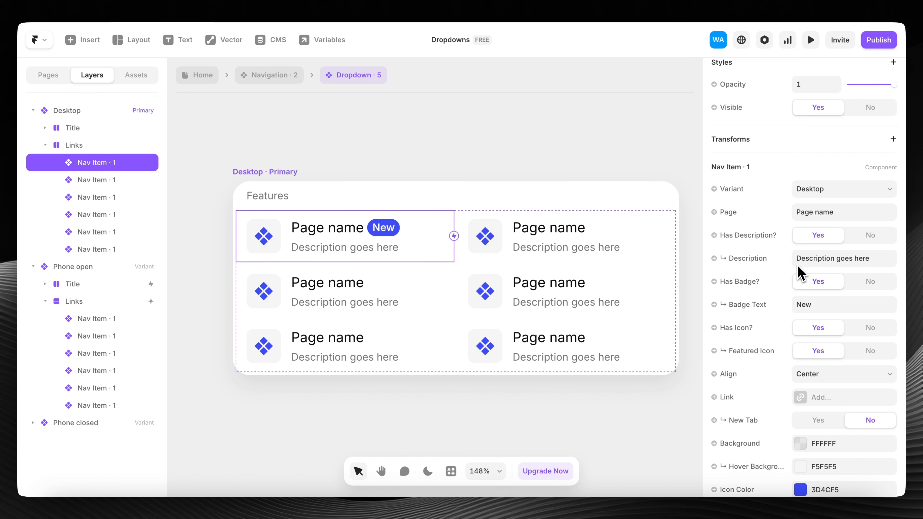
scroll(802, 259, down, 5)
scroll(802, 259, down, 1)
click(826, 286)
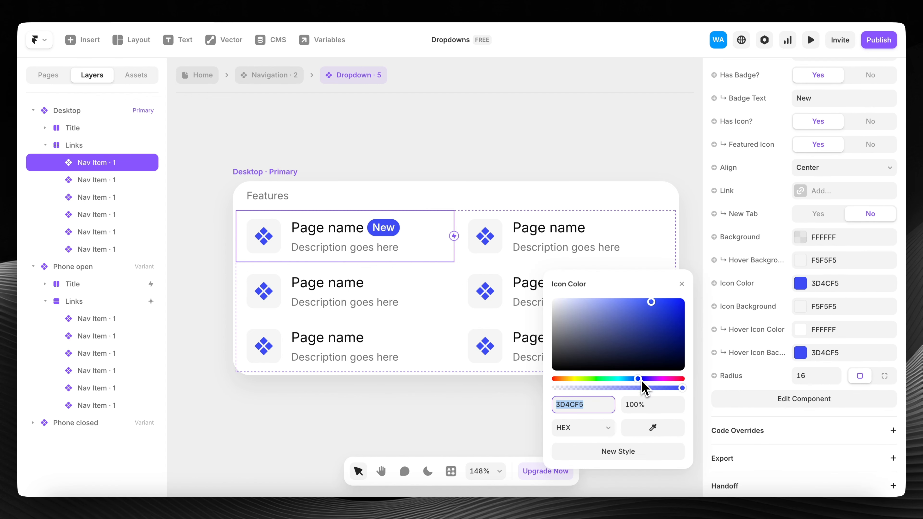
drag(643, 381, 783, 364)
- Make the second left-column icon green (20B02C) and the third magenta (D63DF5)
click(369, 294)
drag(638, 379, 599, 380)
drag(651, 302, 661, 322)
click(369, 348)
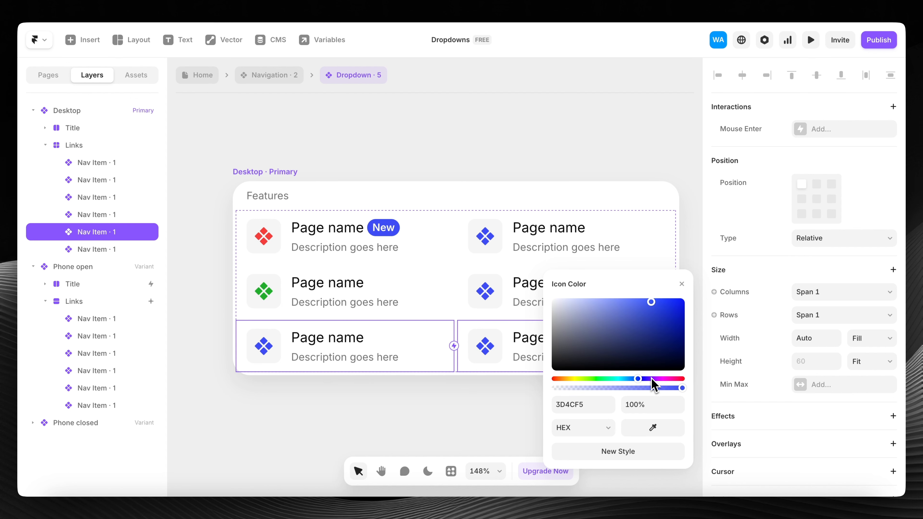
drag(651, 379, 657, 378)
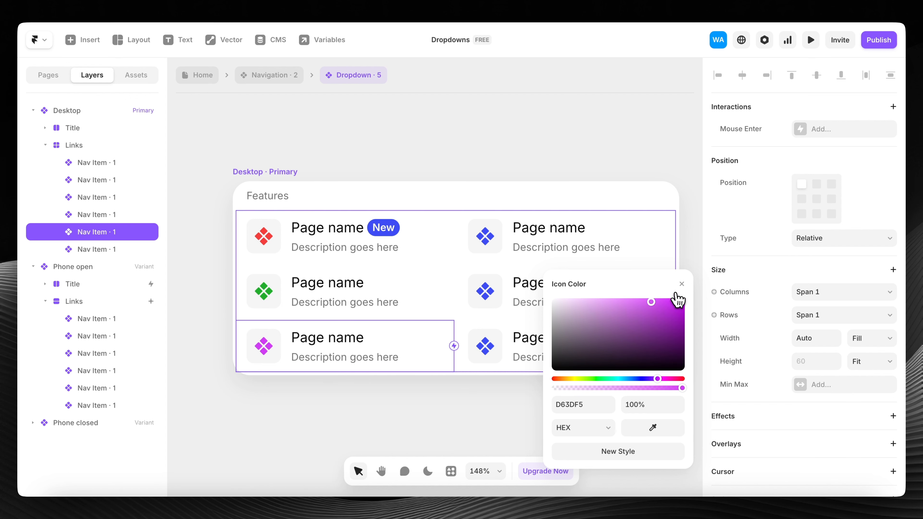
click(681, 284)
scroll(343, 296, down, 5)
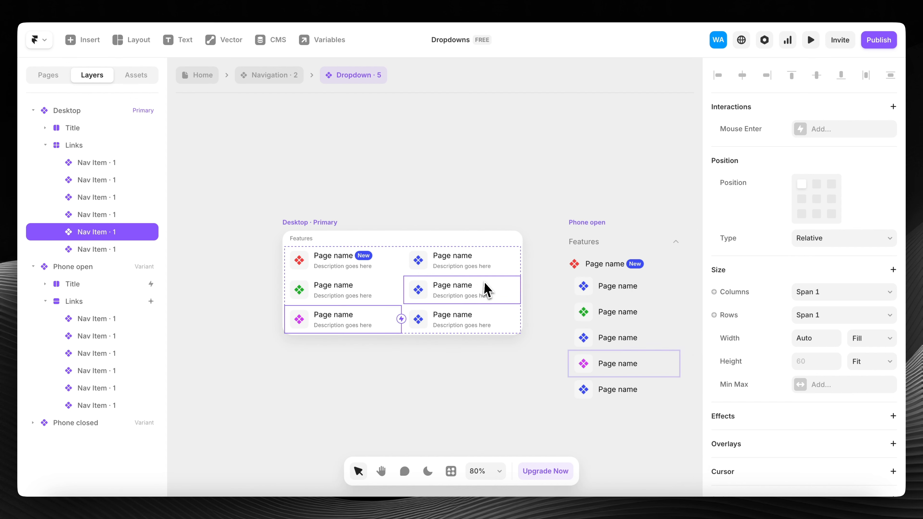